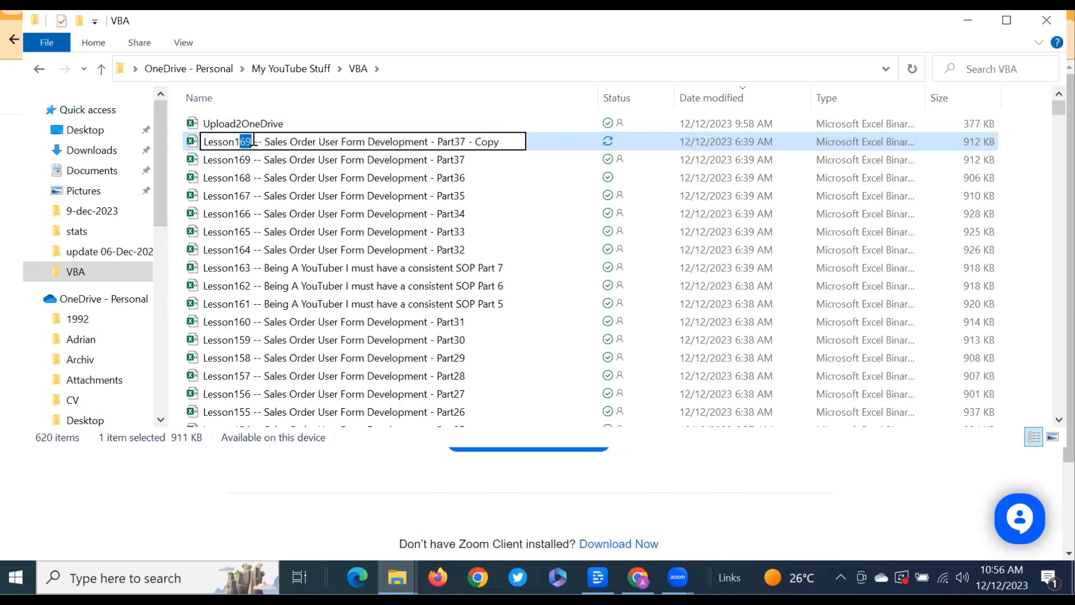
# Step: Rename the copied workbook to "Lesson170 -- Sales Order User Form Development - Part38"
pyautogui.write('70')
pyautogui.moveTo(460, 142); pyautogui.dragTo(529, 153)
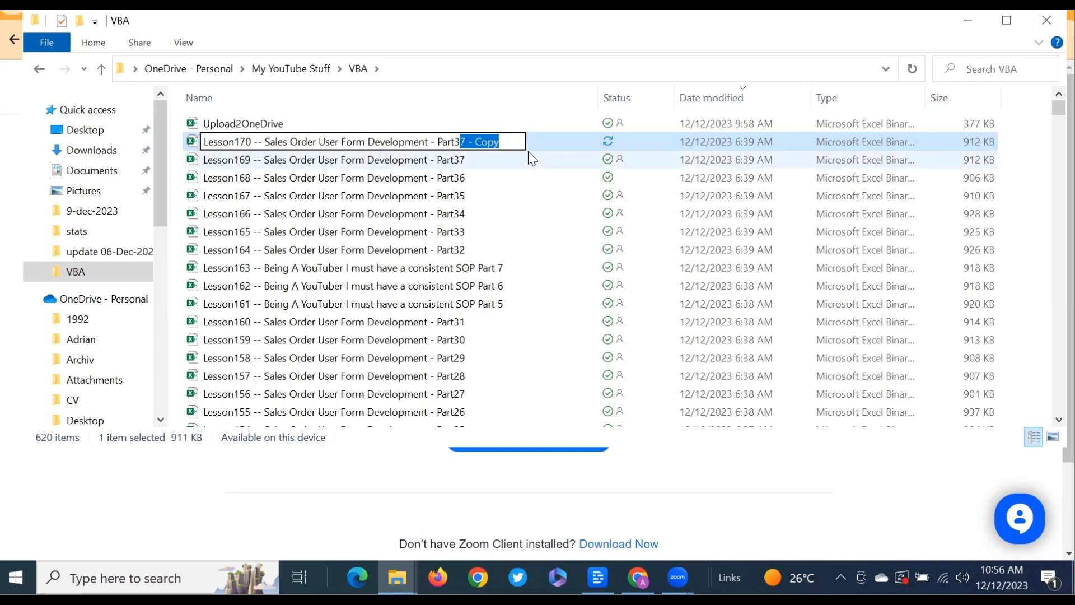
pyautogui.write('8')
pyautogui.press('Return')
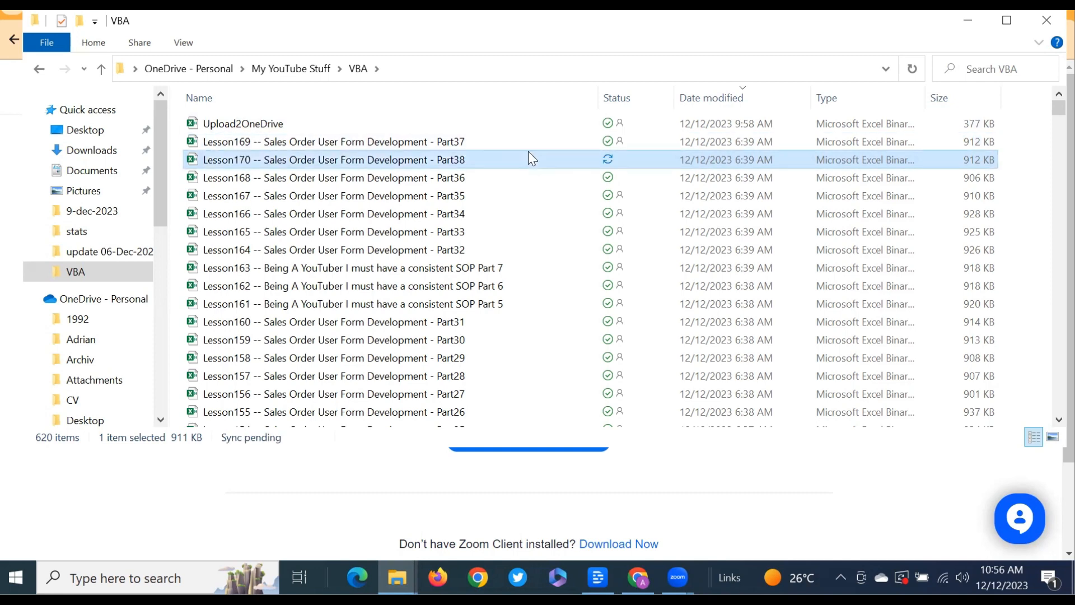
# Step: Open the Lesson170 workbook and log in with the credentials already filled in on its login form
pyautogui.doubleClick(222, 162)
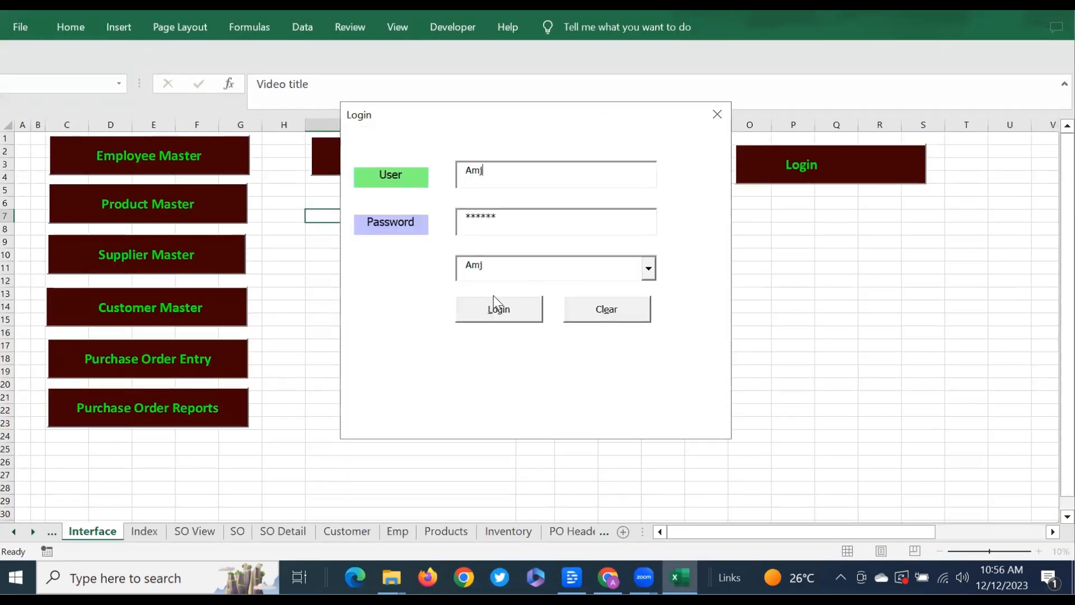
pyautogui.click(493, 309)
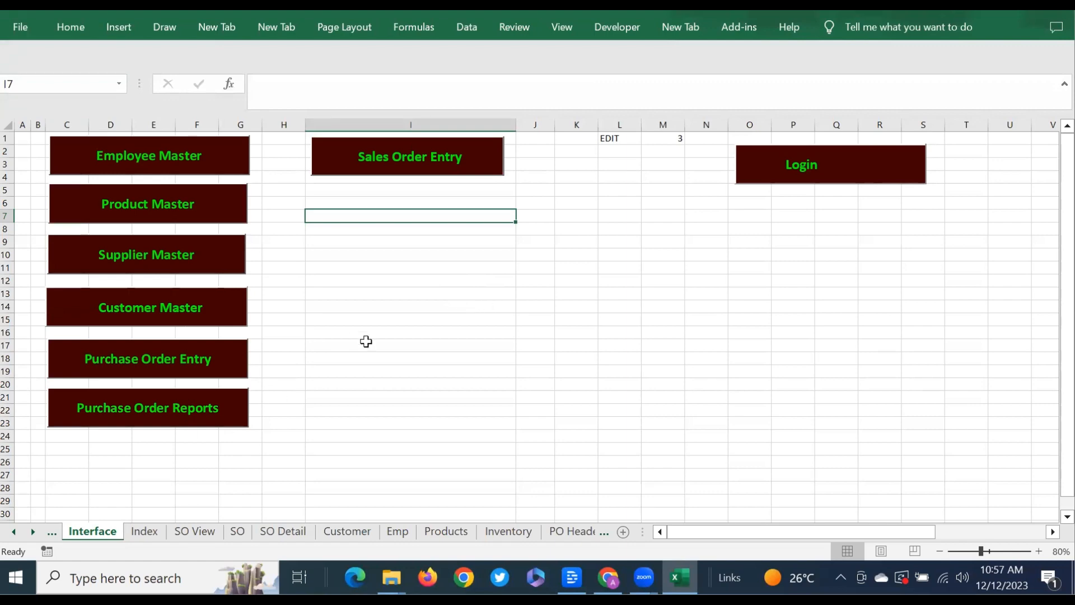
pyautogui.click(319, 258)
pyautogui.click(411, 214)
# Step: Convert the Part35 and Part36 topics on the Index sheet into hyperlinks with the custom add-in tool
pyautogui.click(144, 531)
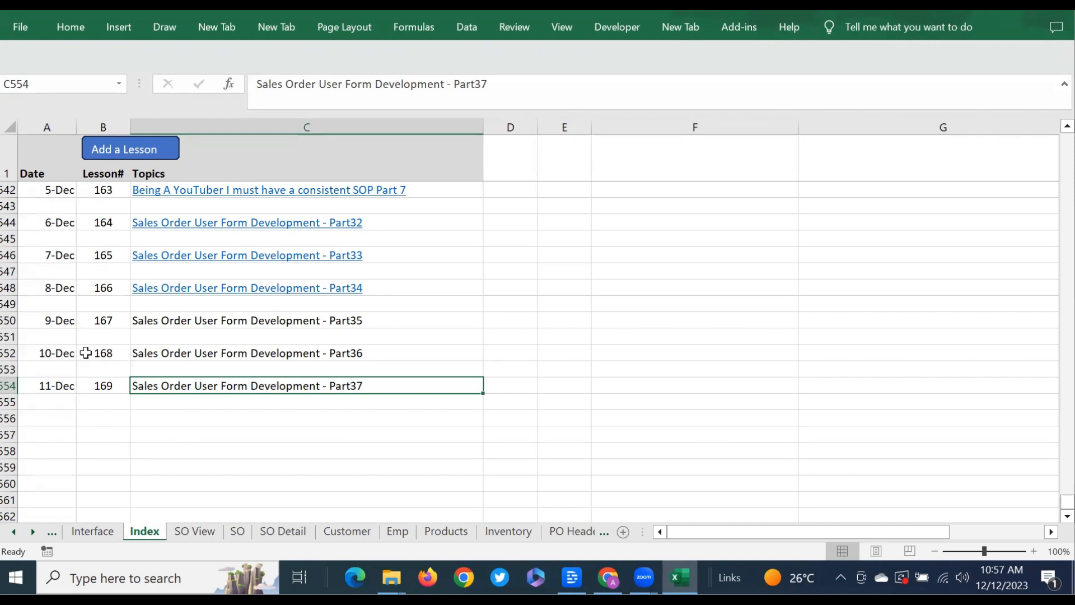
pyautogui.click(741, 22)
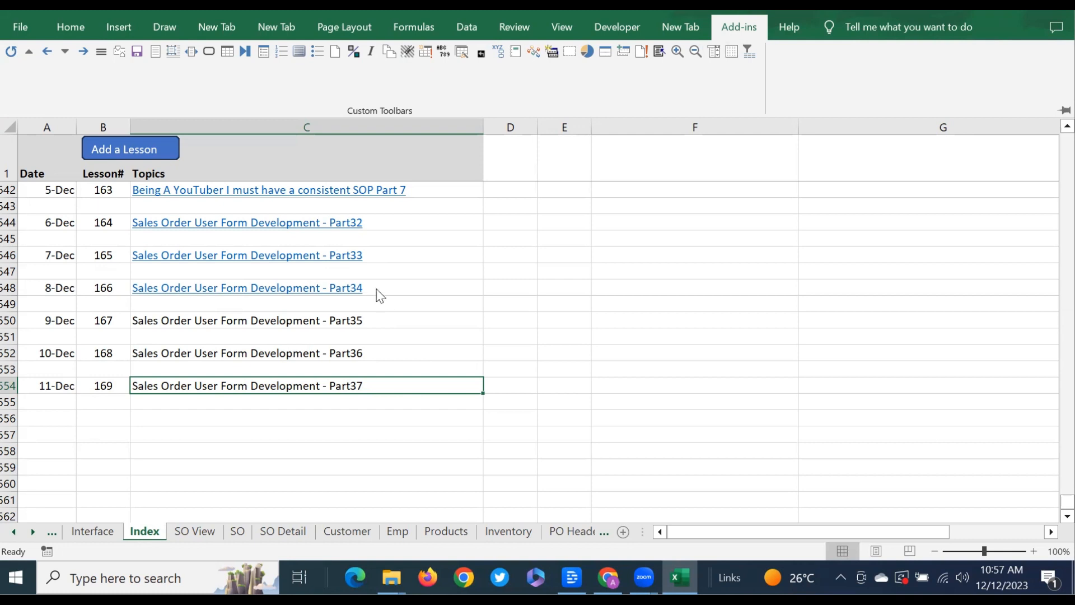
pyautogui.click(715, 50)
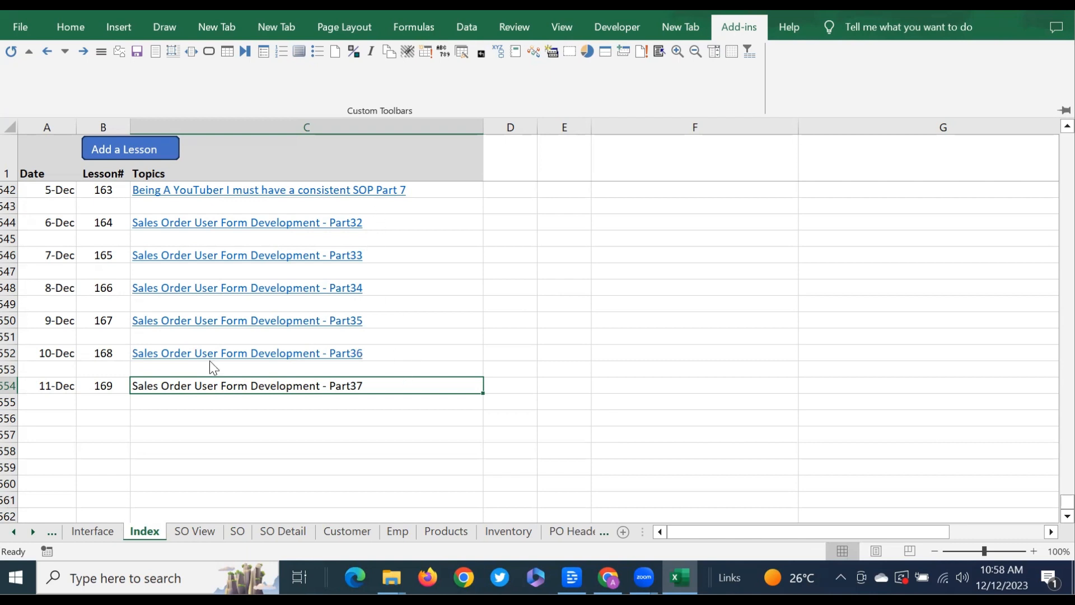
pyautogui.click(338, 402)
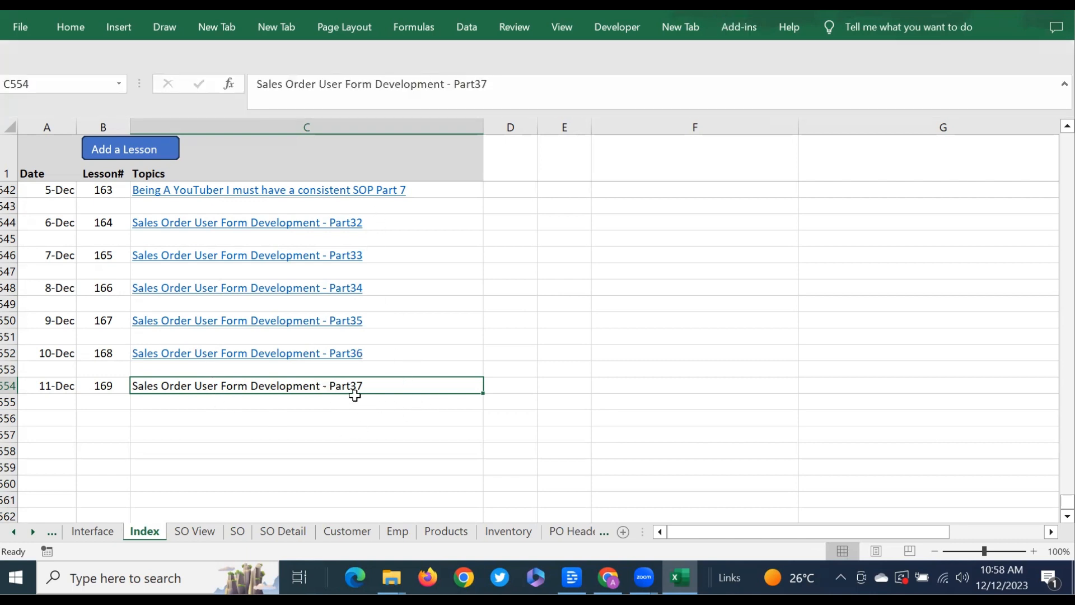
# Step: Add the new lesson row for 12-Dec, lesson 170, "Sales Order User Form Development - Part38", to the Index sheet
pyautogui.click(152, 417)
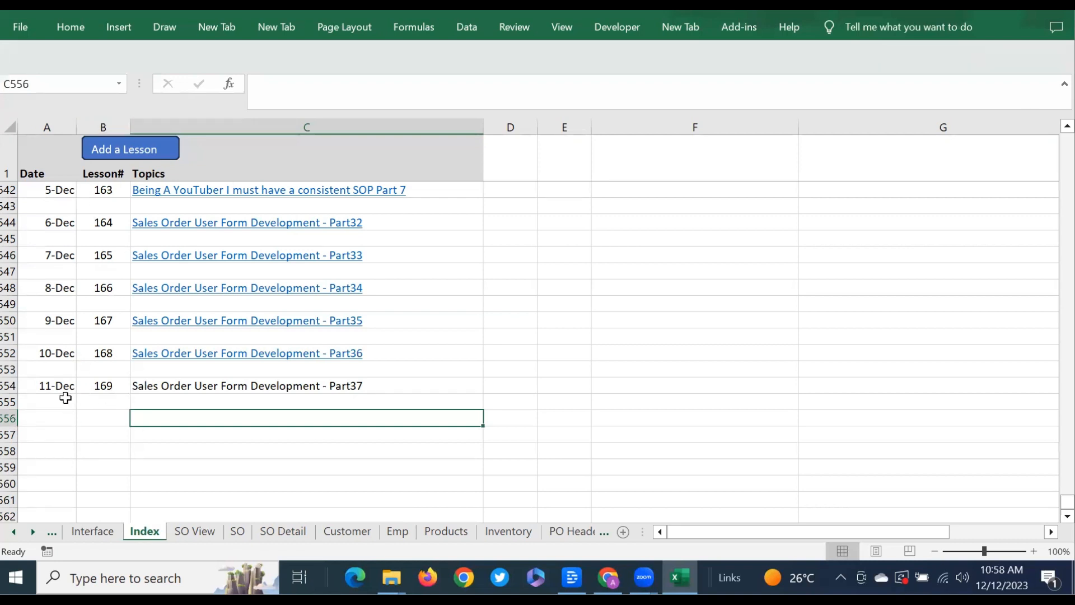
pyautogui.click(127, 150)
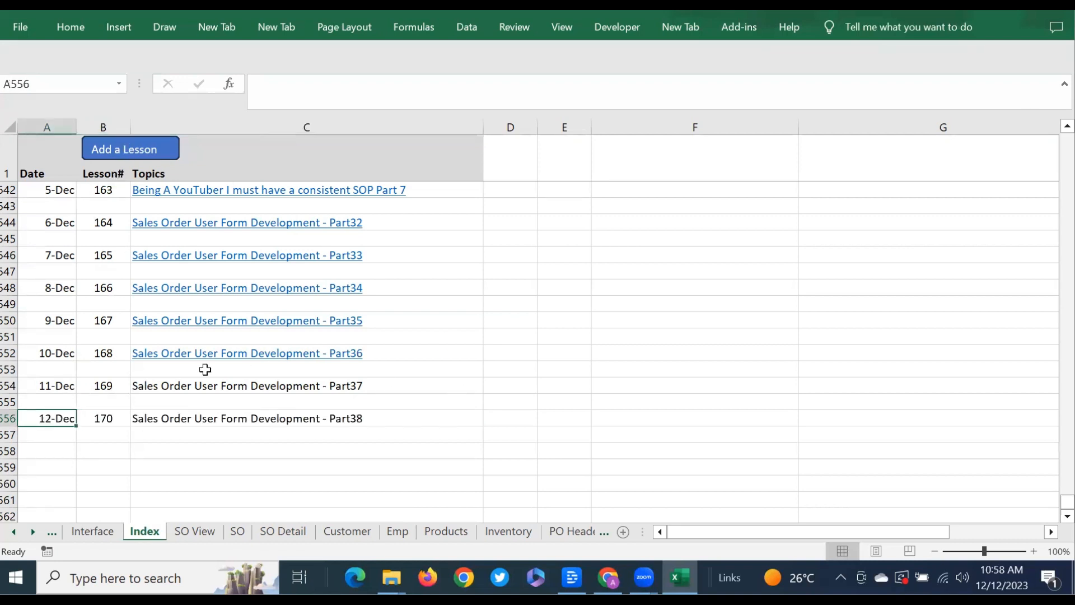
pyautogui.click(114, 419)
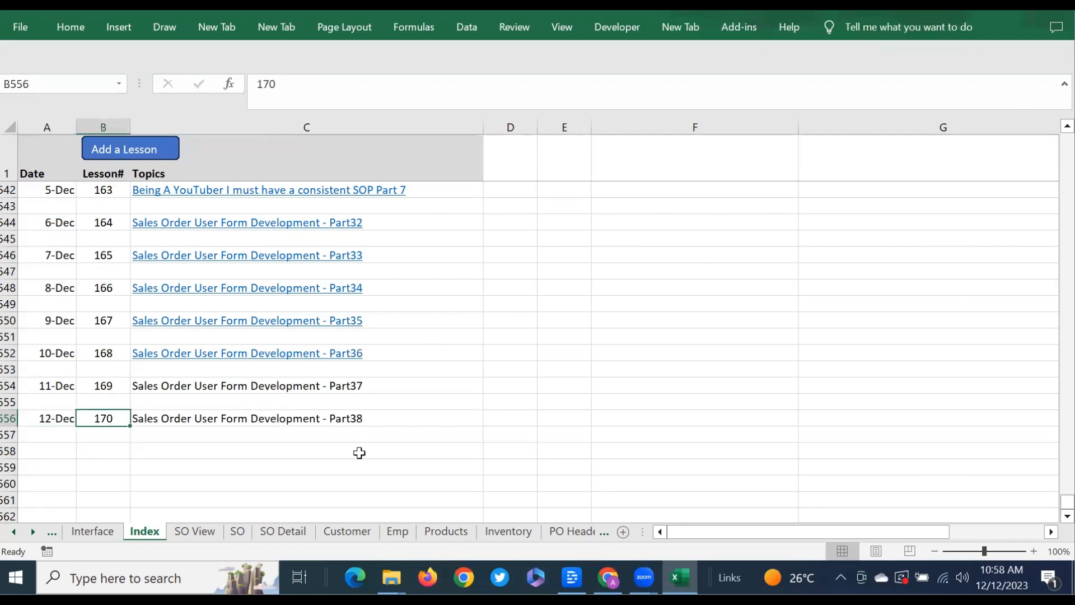
pyautogui.click(365, 422)
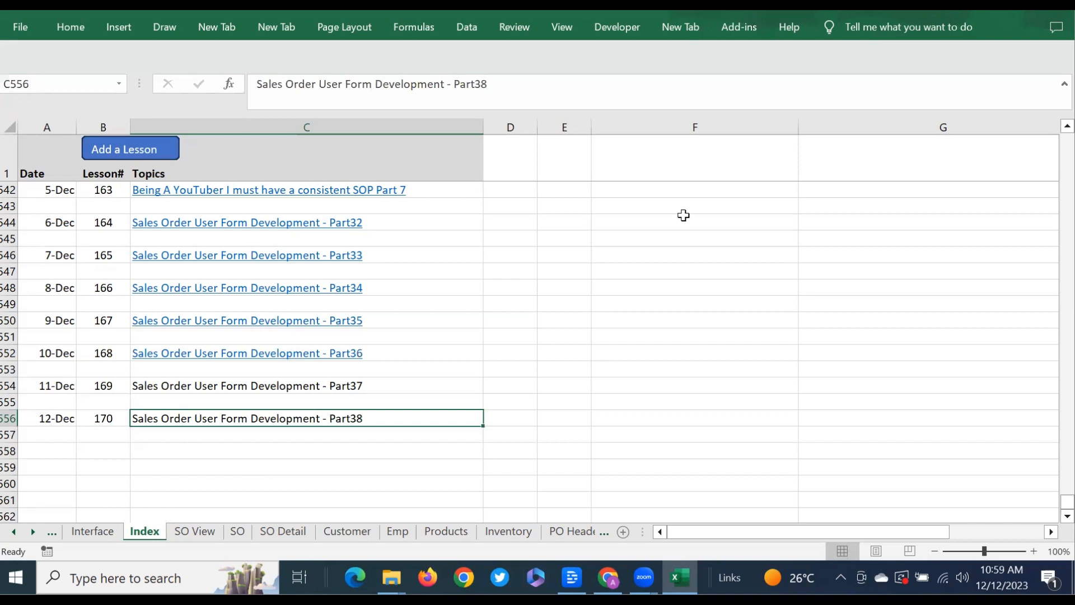
pyautogui.click(524, 273)
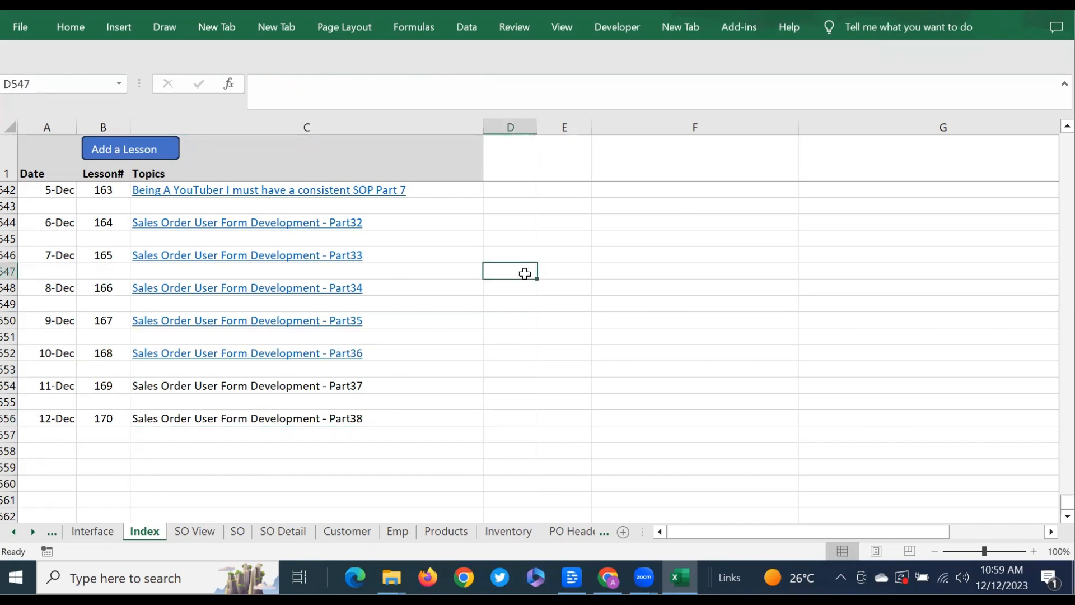
# Step: Open the Sales Order Entry form from the Interface sheet and load an existing order by its order number
pyautogui.click(85, 530)
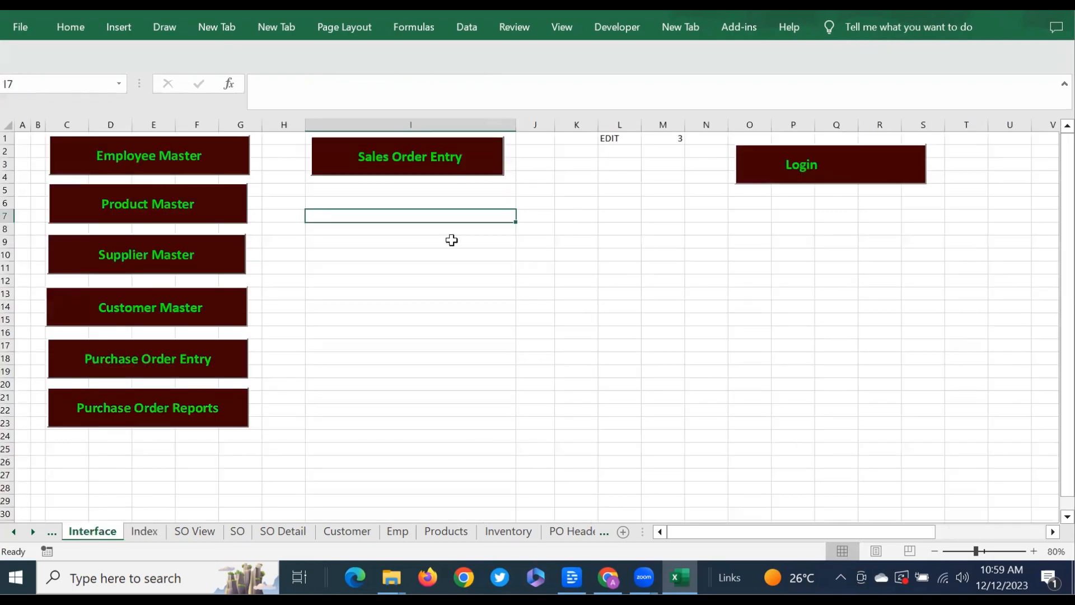
pyautogui.click(408, 167)
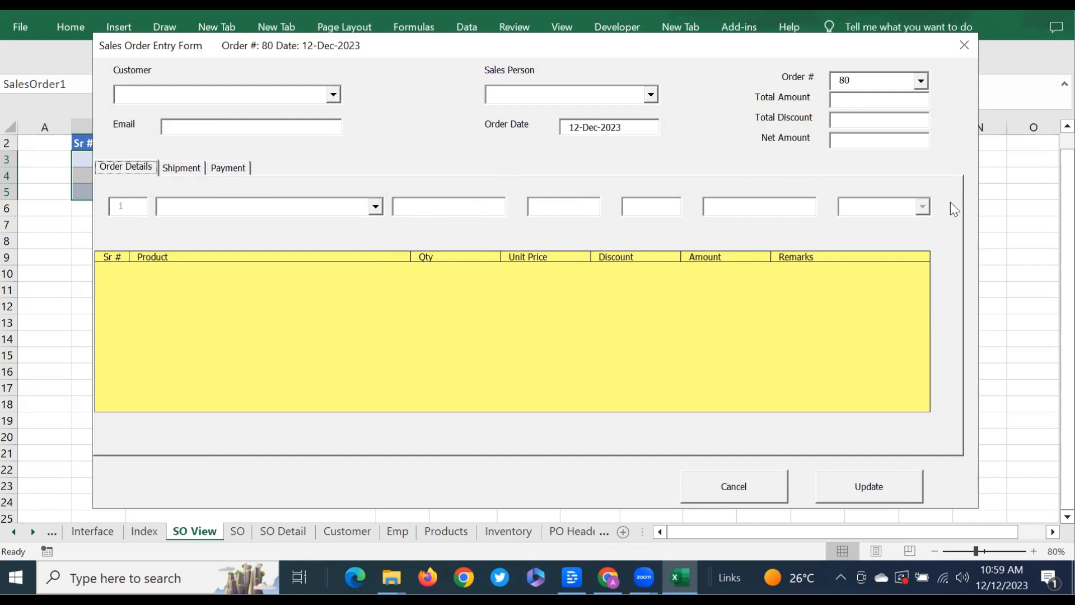
pyautogui.moveTo(858, 80); pyautogui.dragTo(777, 74)
pyautogui.write('42')
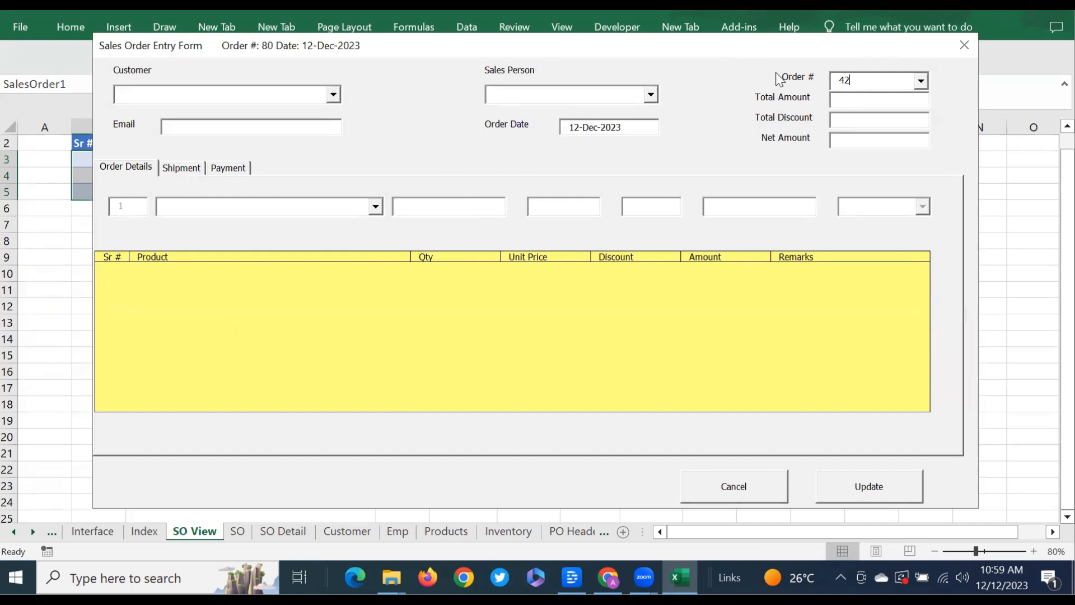
pyautogui.press('Return')
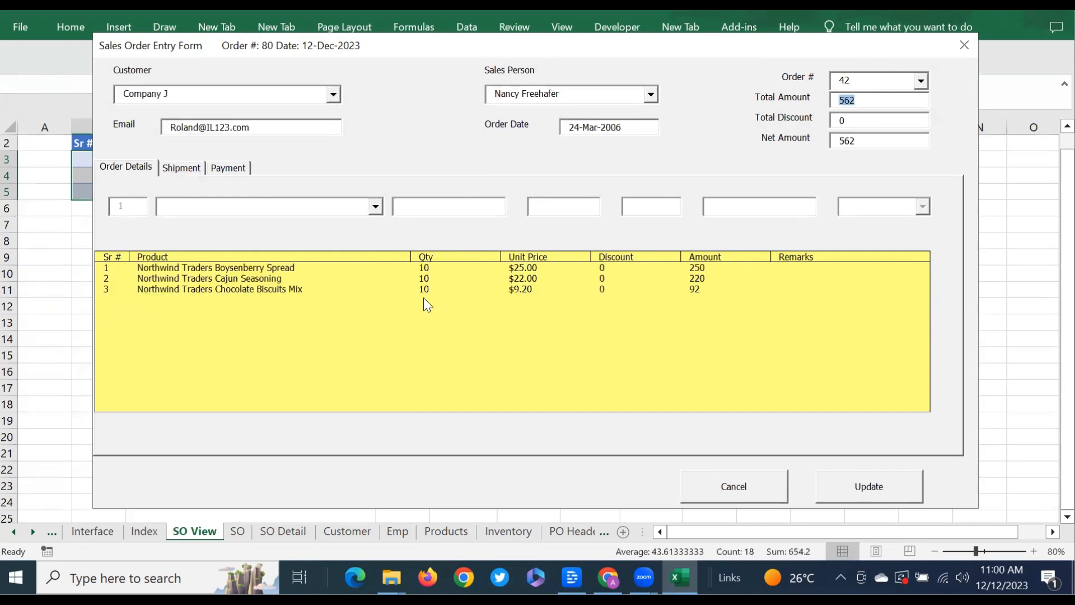
# Step: Review the Boysenberry Spread, Cajun Seasoning and Chocolate Biscuits Mix lines in the entry fields and close the Sales Order Entry form
pyautogui.click(105, 269)
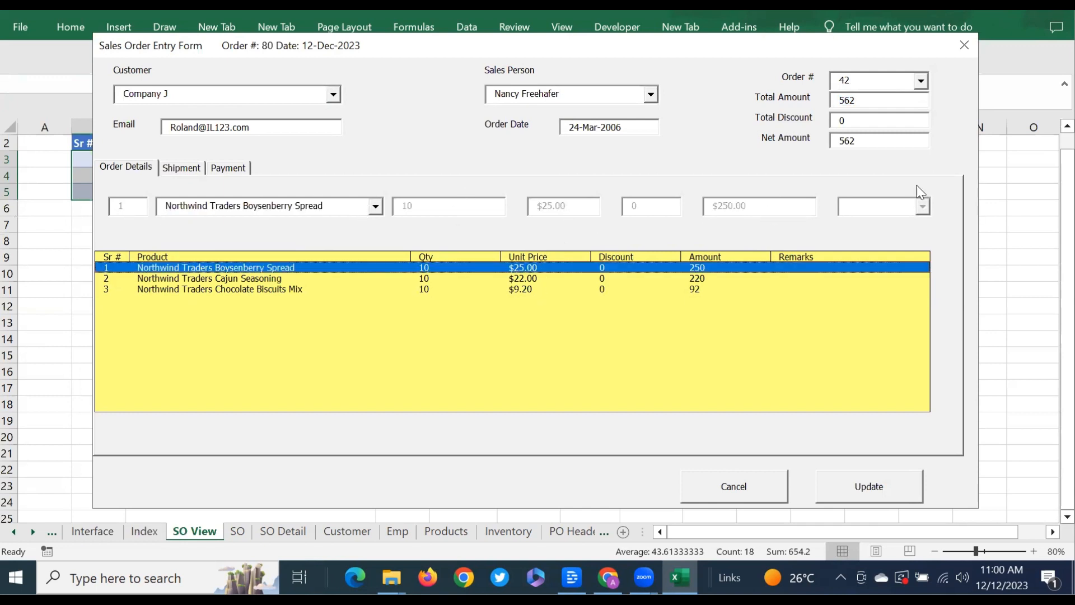
pyautogui.click(168, 279)
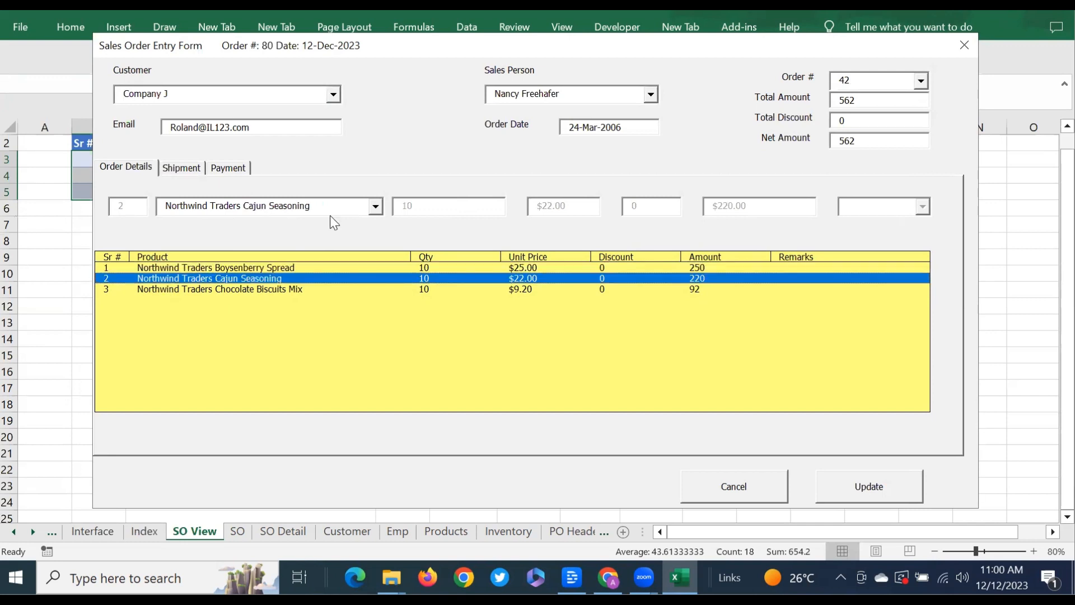
pyautogui.click(200, 289)
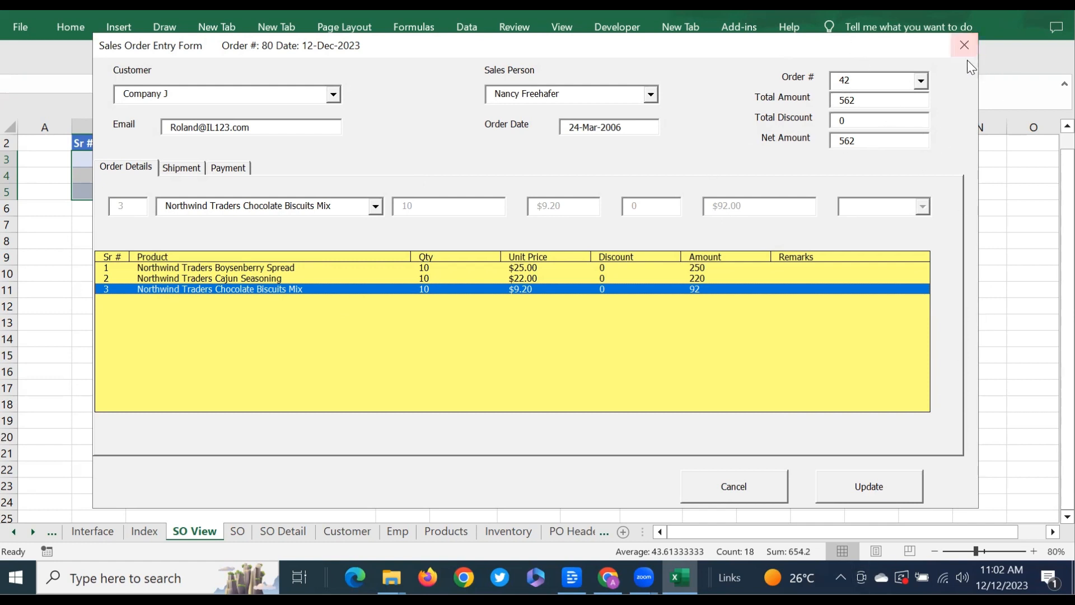
pyautogui.click(964, 44)
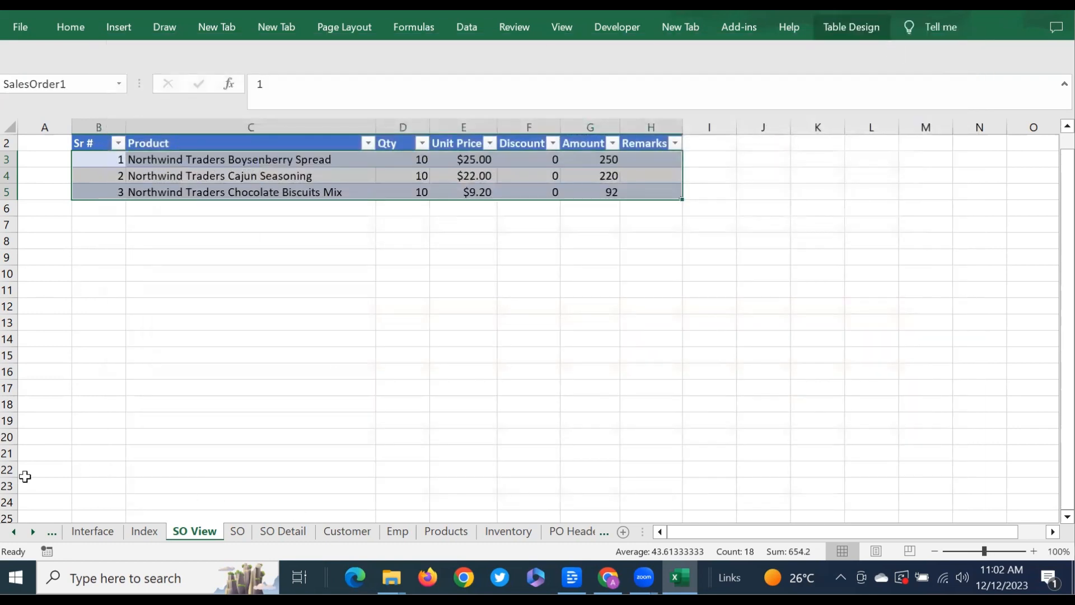
pyautogui.click(103, 240)
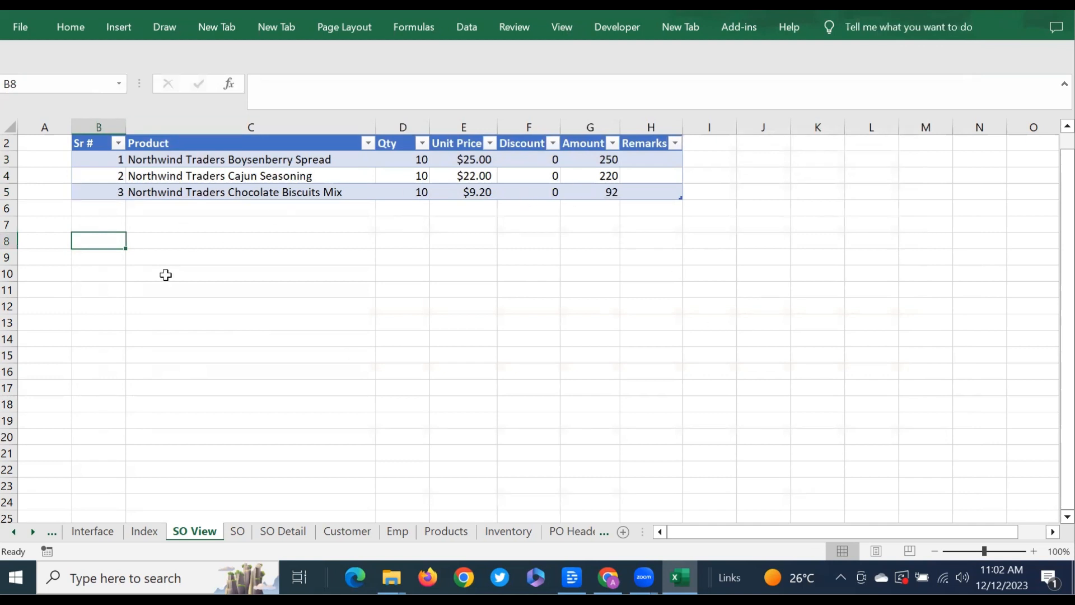
pyautogui.click(92, 302)
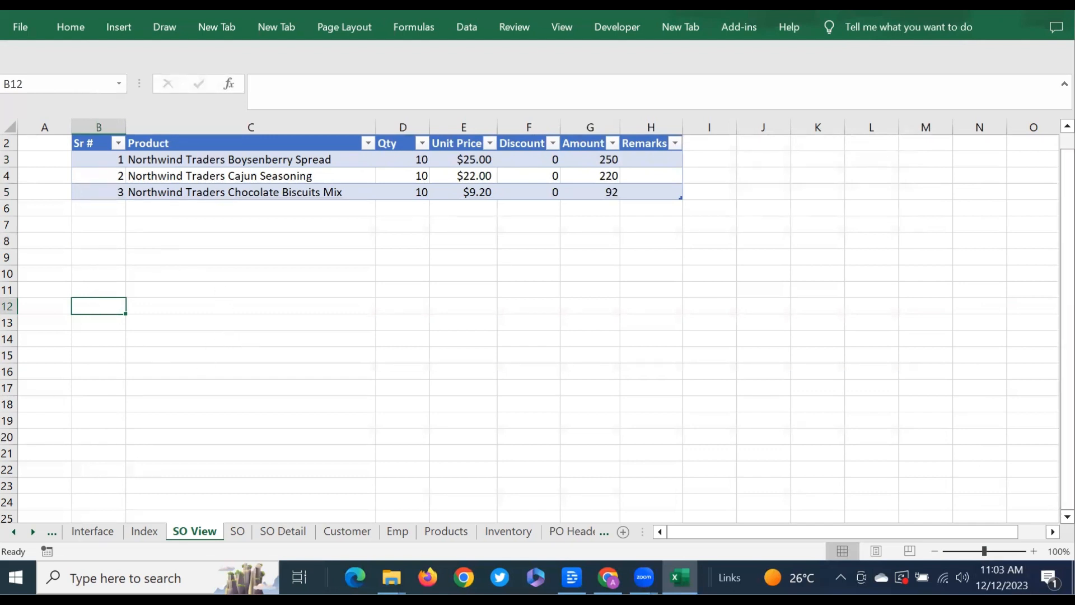
pyautogui.click(1068, 516)
pyautogui.click(1067, 516)
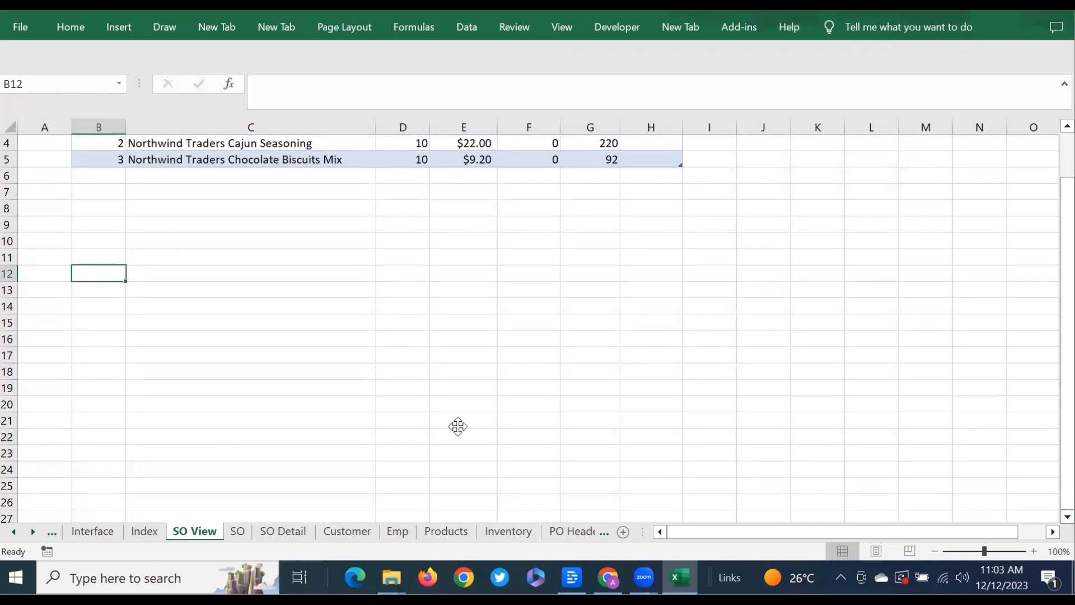
# Step: Return to the Interface sheet and open the code of the SalesOrder user form in the Visual Basic editor
pyautogui.click(85, 532)
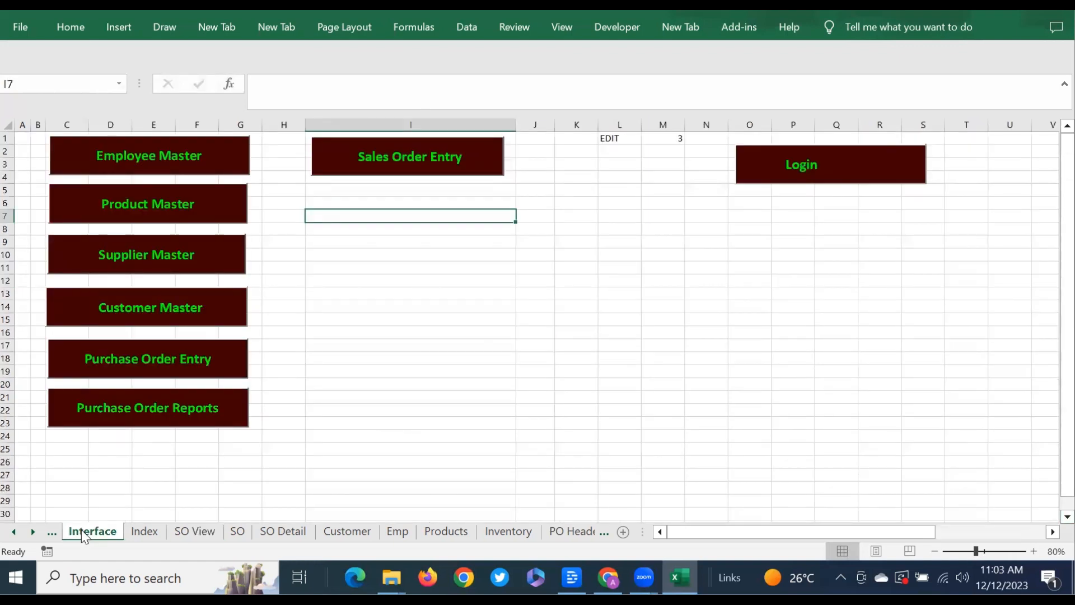
pyautogui.hotkey('alt', 'F11')
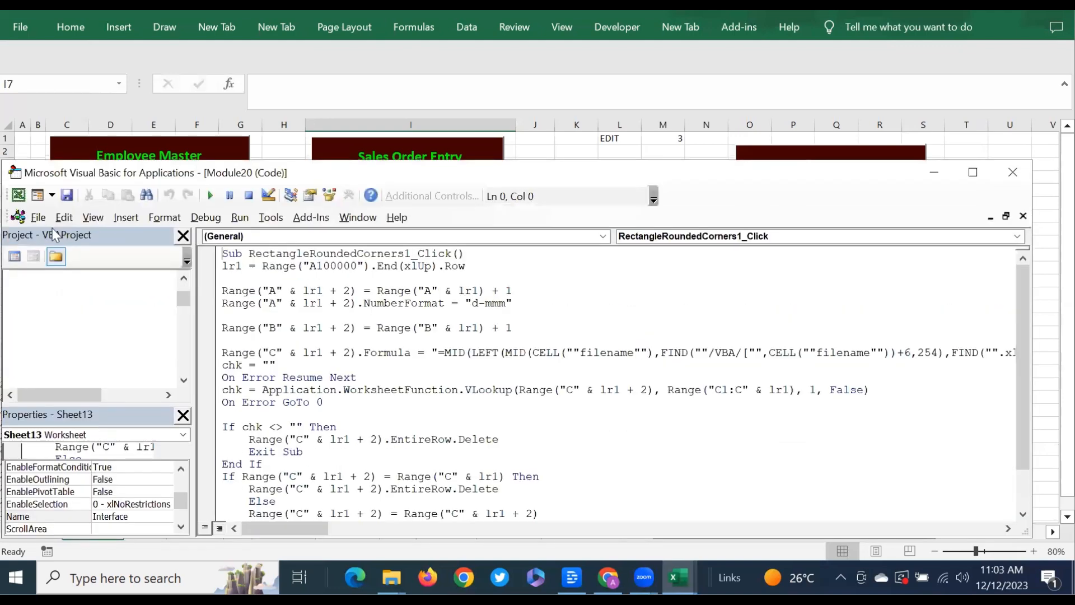
pyautogui.scroll(-3, 184, 374)
pyautogui.scroll(-3, 184, 374)
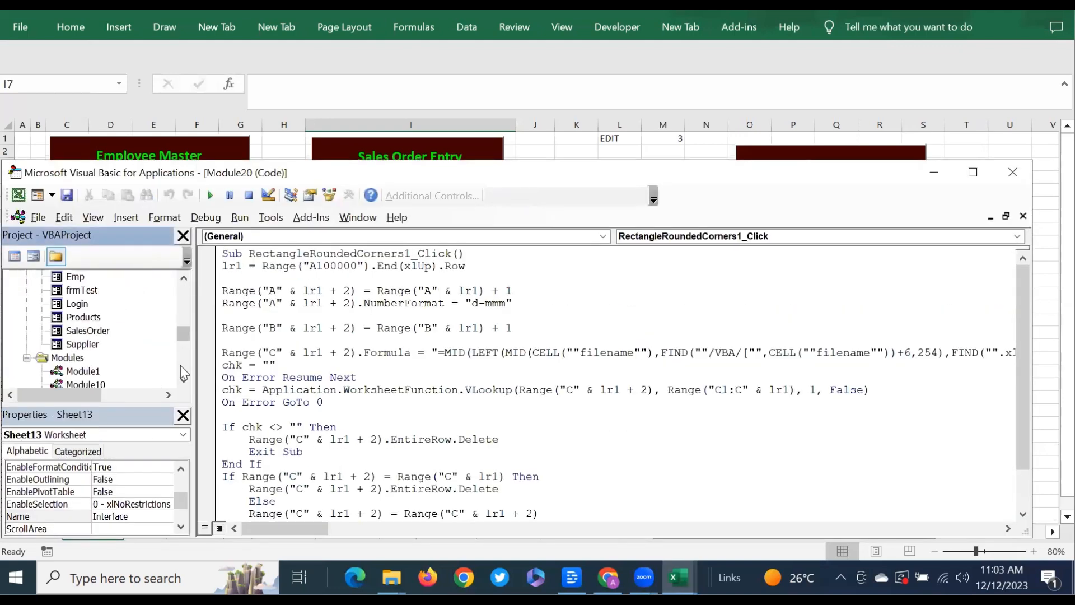
pyautogui.doubleClick(88, 331)
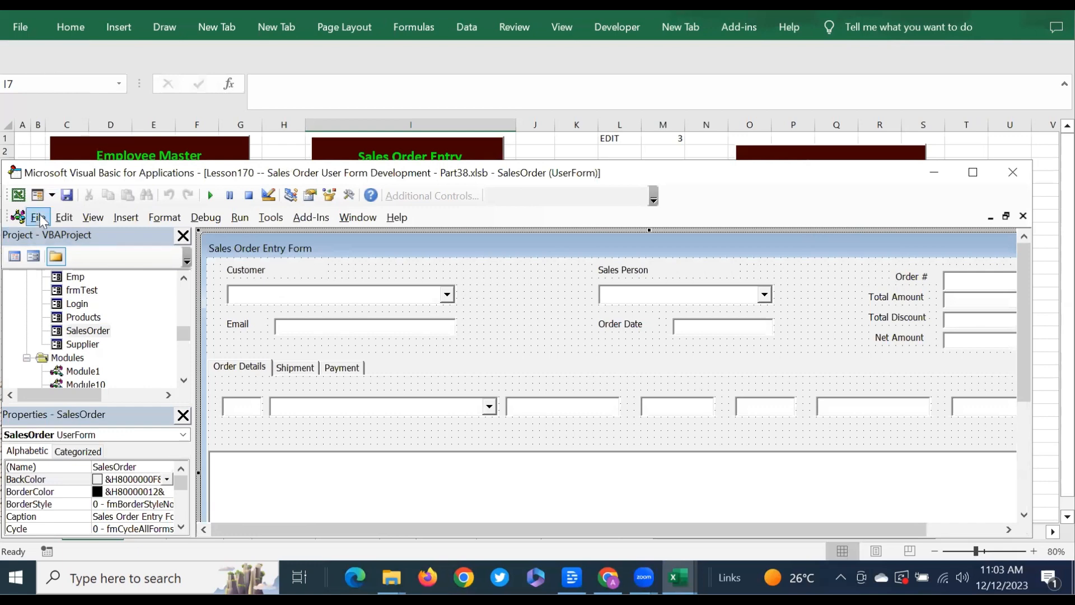
pyautogui.click(14, 257)
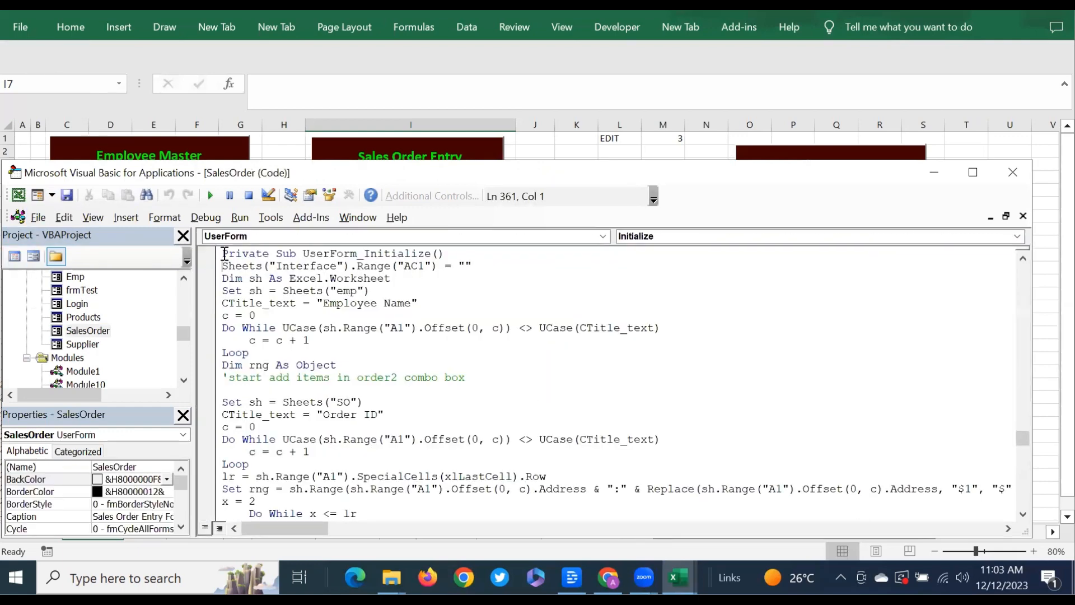
# Step: Add a Deactivate event procedure to the SalesOrder user form's code
pyautogui.click(224, 254)
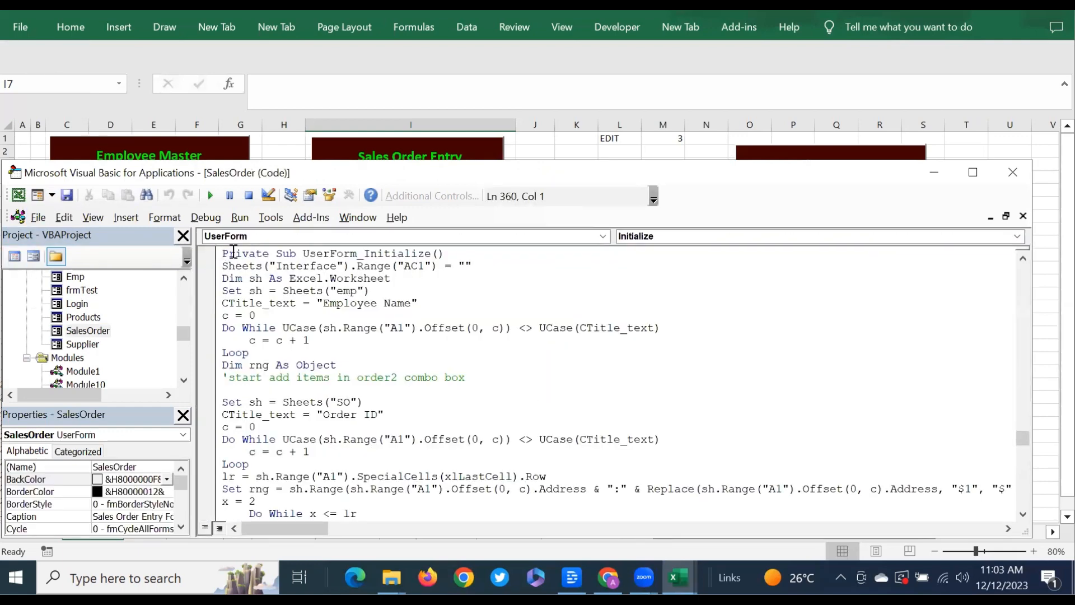
pyautogui.click(1019, 236)
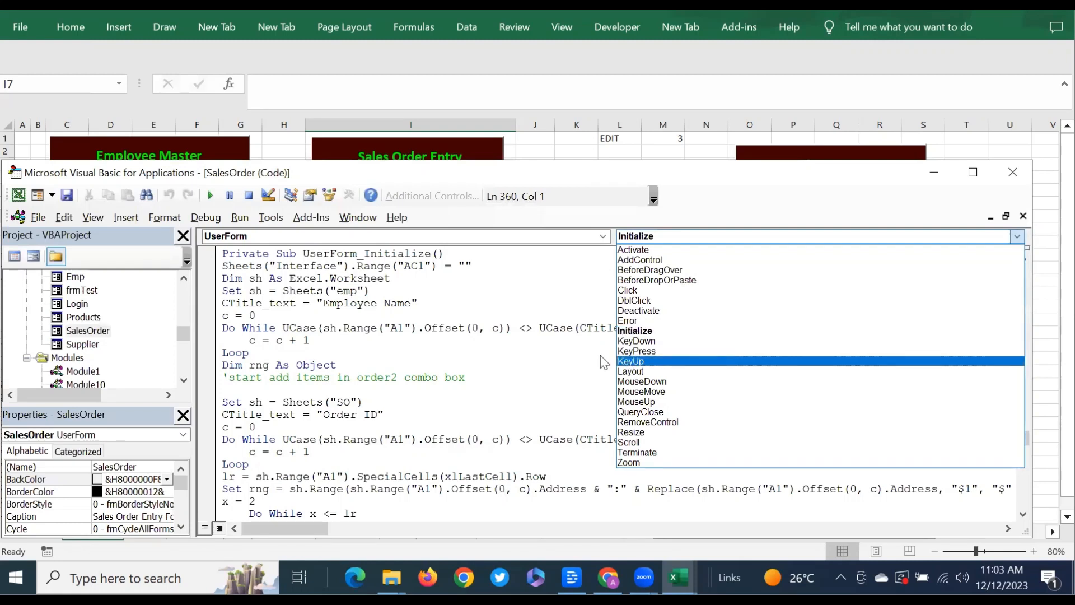
pyautogui.click(644, 311)
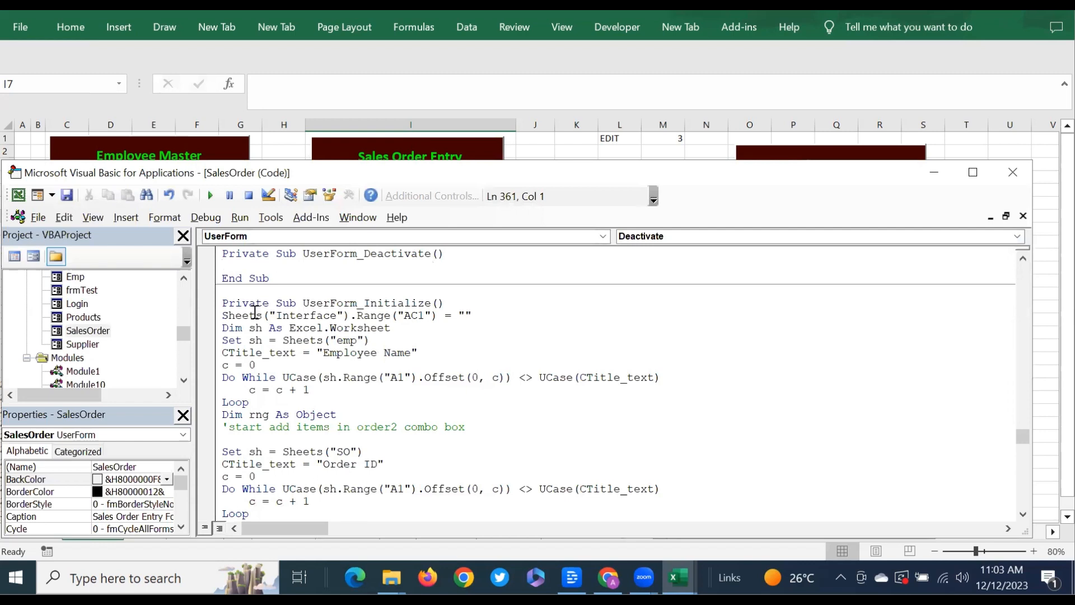
# Step: Add the line Sheets("Interface").Select to UserForm_Deactivate, reusing the sheet reference from UserForm_Initialize
pyautogui.moveTo(223, 316); pyautogui.dragTo(356, 317)
pyautogui.hotkey('ctrl', 'c')
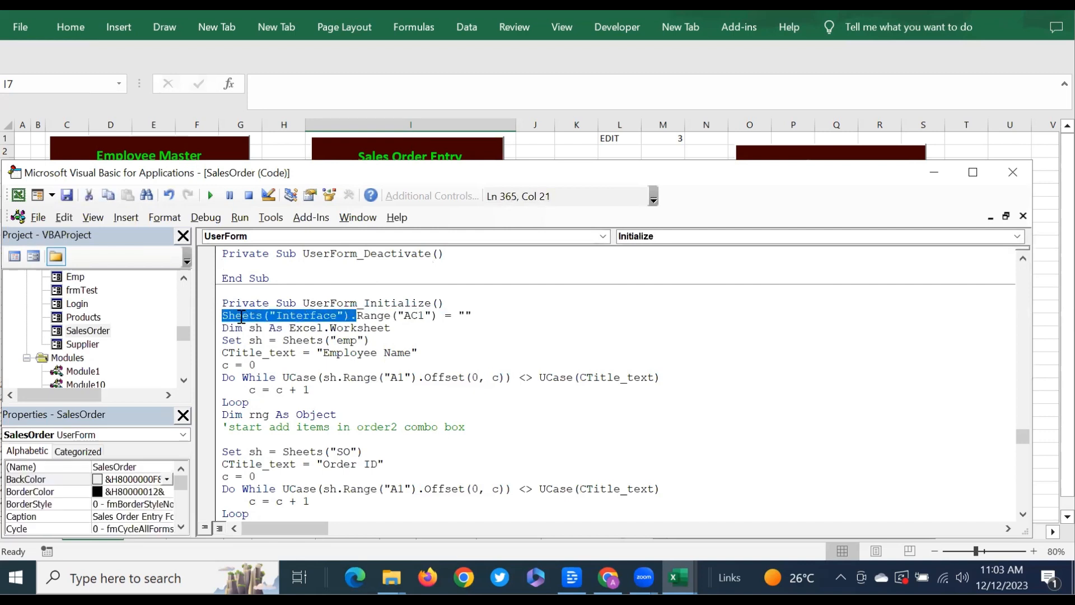
pyautogui.click(322, 267)
pyautogui.hotkey('ctrl', 'v')
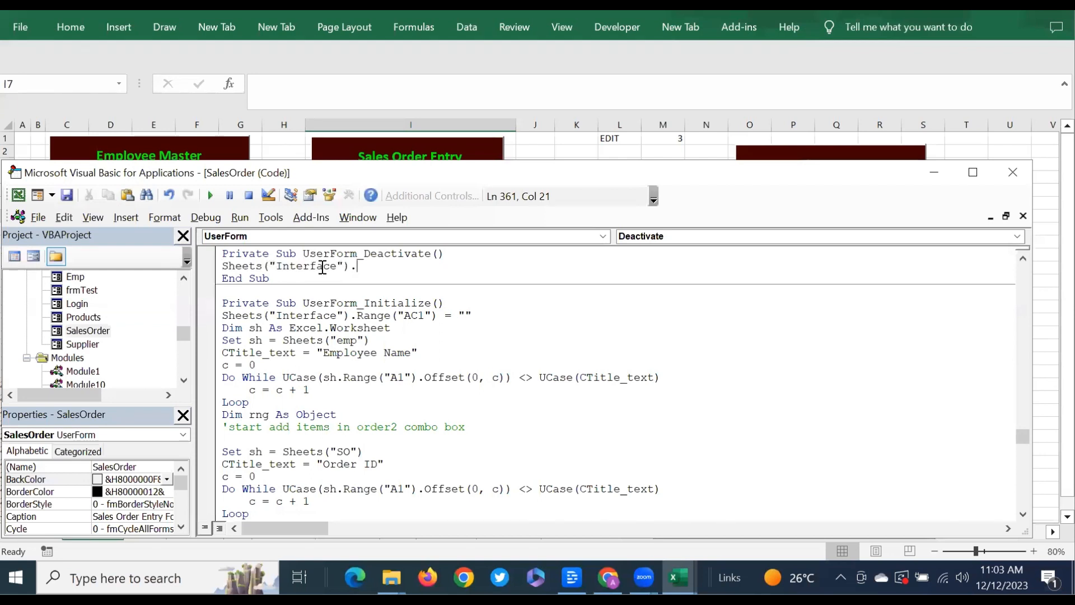
pyautogui.write('select')
pyautogui.press('Down')
pyautogui.press('Down')
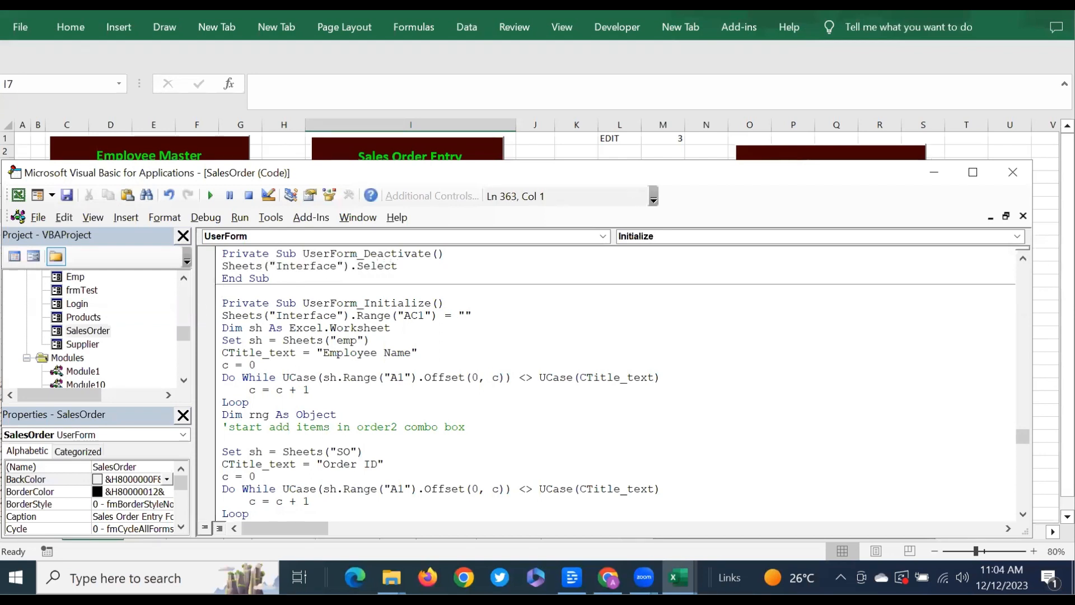
# Step: Test the Deactivate procedure by opening the Sales Order Entry form from the Interface sheet and closing it again
pyautogui.click(1021, 185)
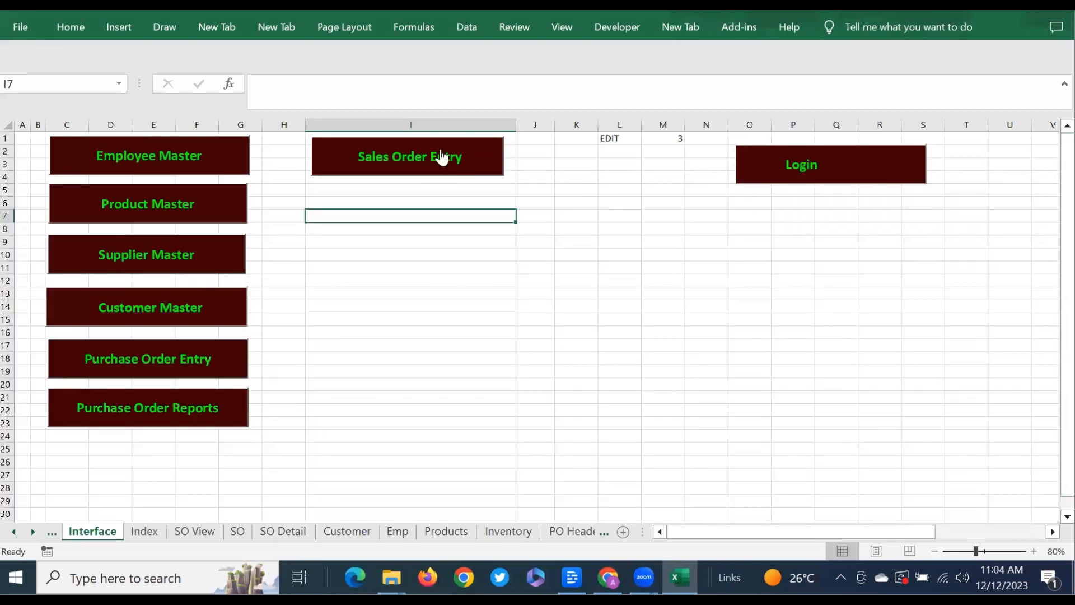
pyautogui.click(413, 164)
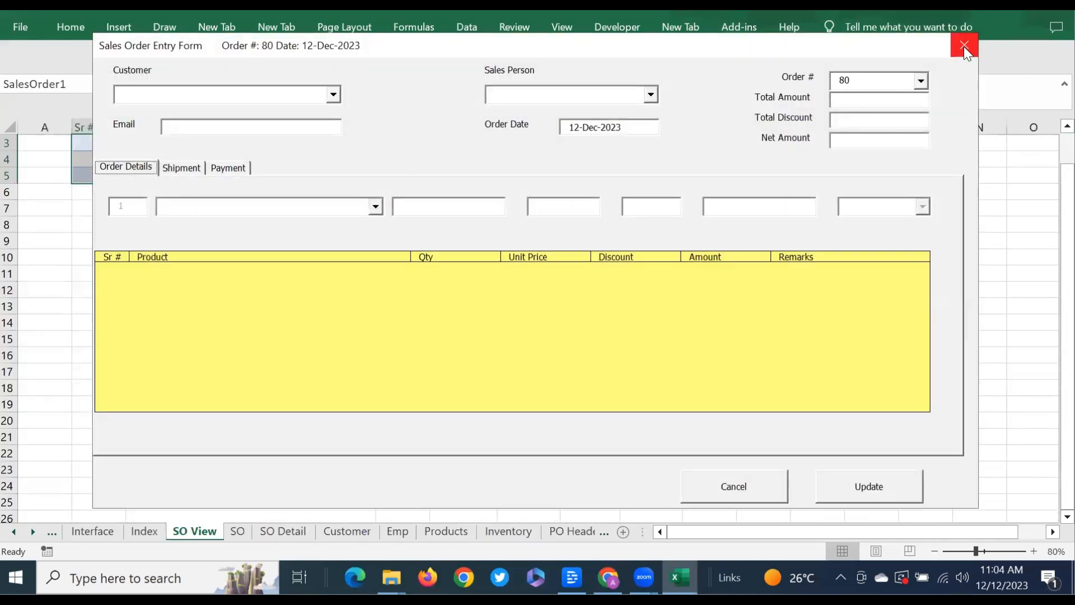
pyautogui.click(963, 46)
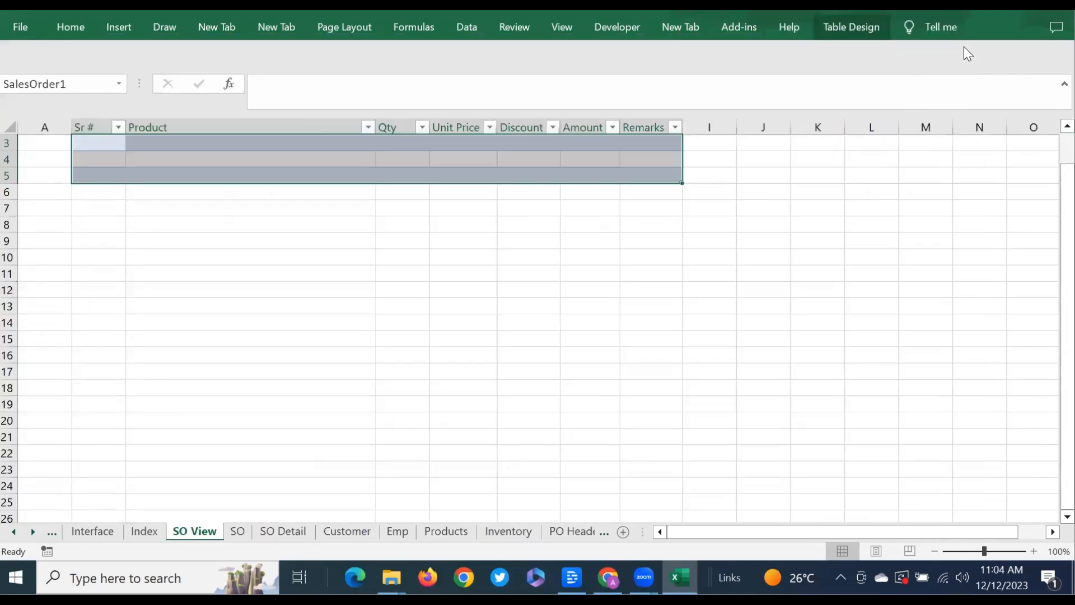
pyautogui.click(306, 207)
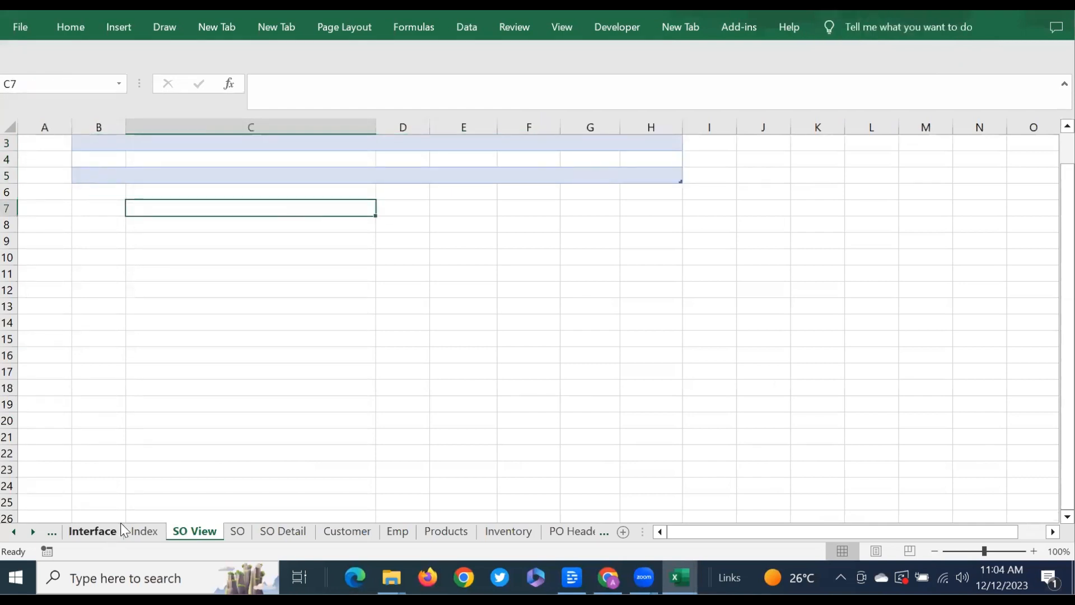
# Step: Set a breakpoint on the Sheets("Interface").Select line in the SalesOrder form's UserForm_Deactivate procedure
pyautogui.hotkey('alt', 'F11')
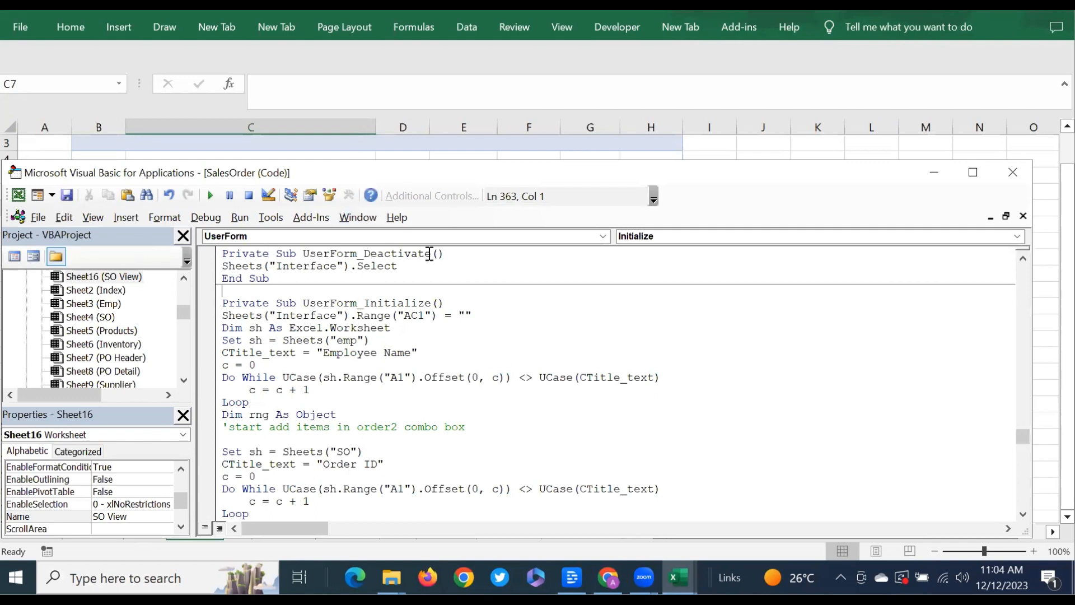
pyautogui.click(398, 266)
pyautogui.click(398, 265)
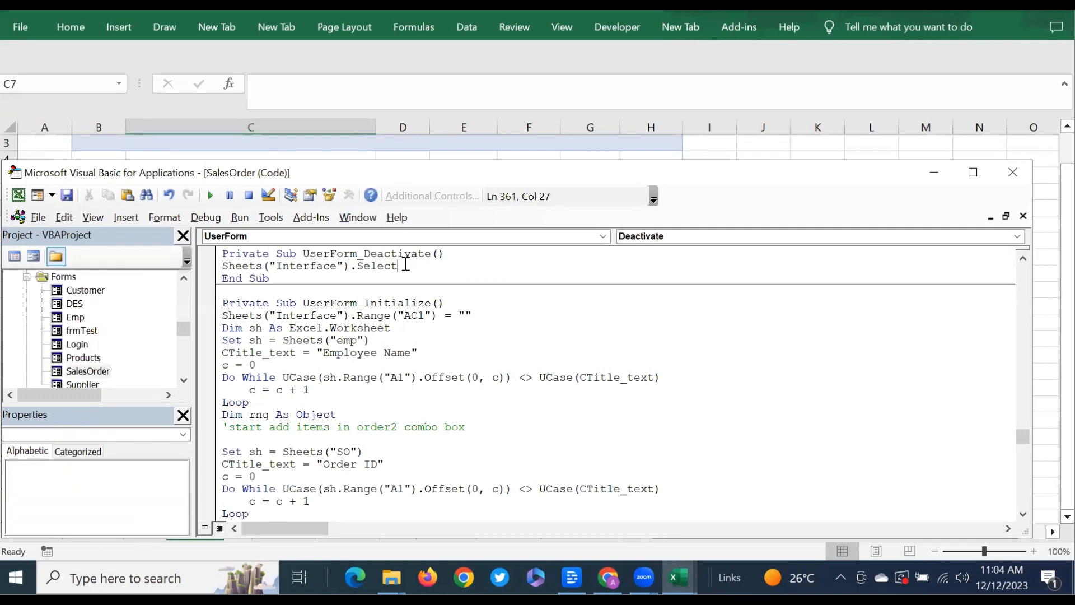
pyautogui.click(207, 266)
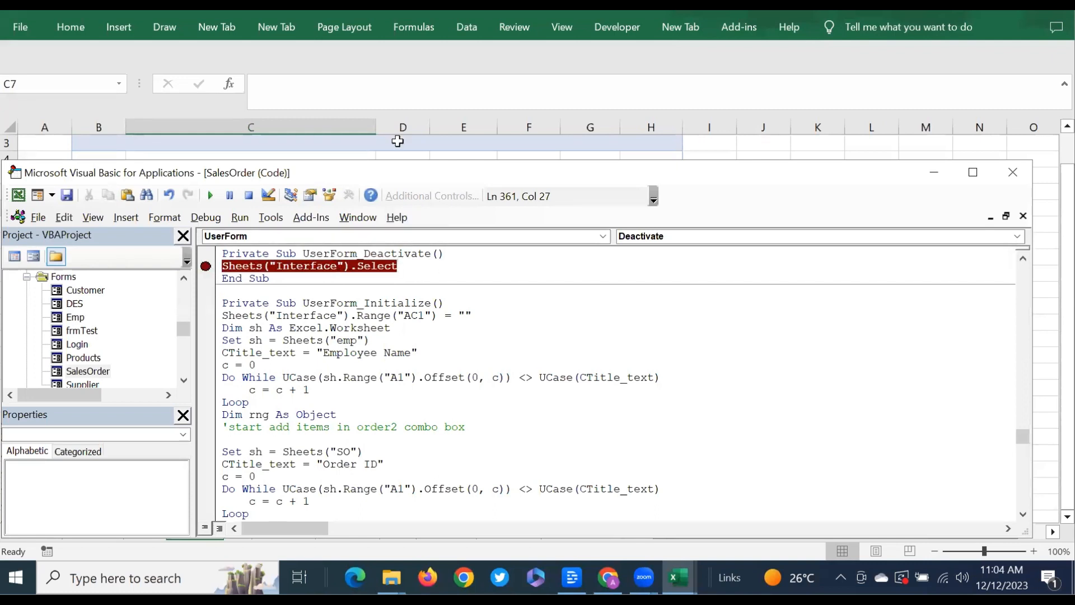
# Step: Return to the Interface sheet, then open and close the Sales Order Entry form to check whether the breakpoint is reached
pyautogui.click(43, 144)
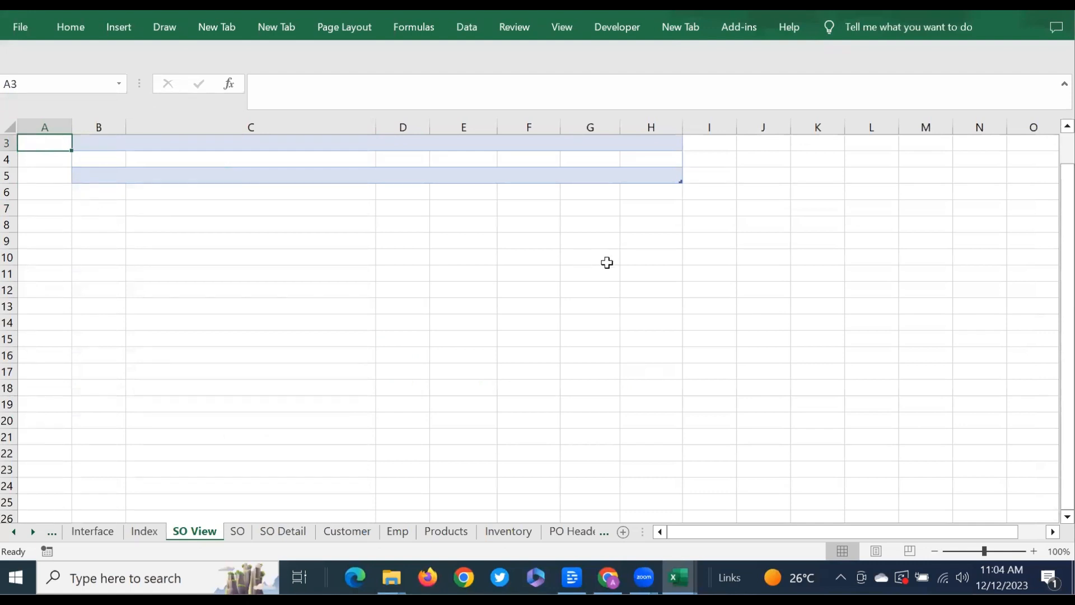
pyautogui.click(108, 535)
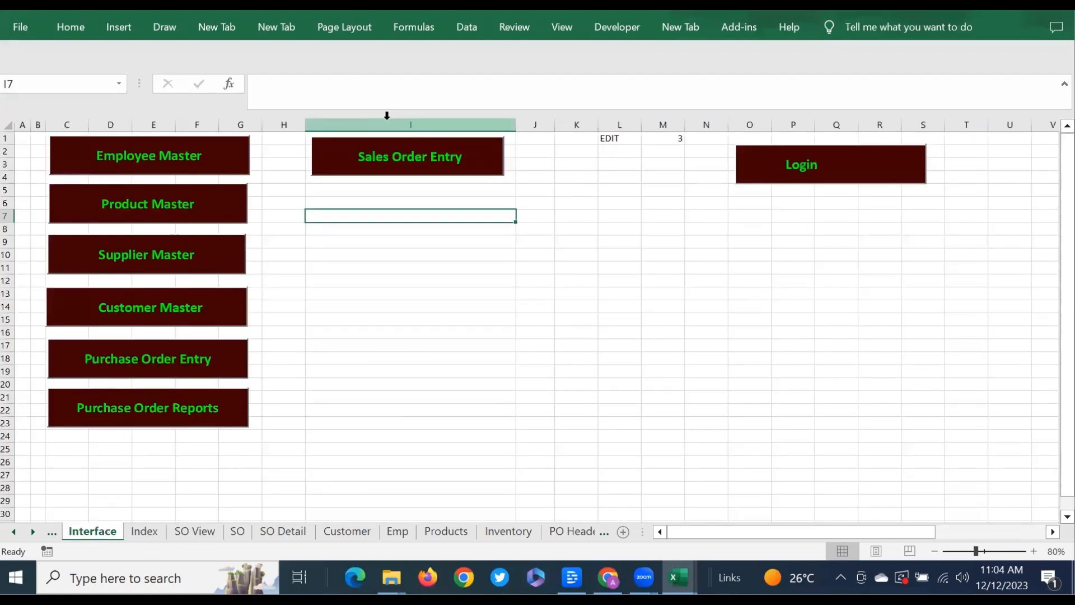
pyautogui.click(403, 151)
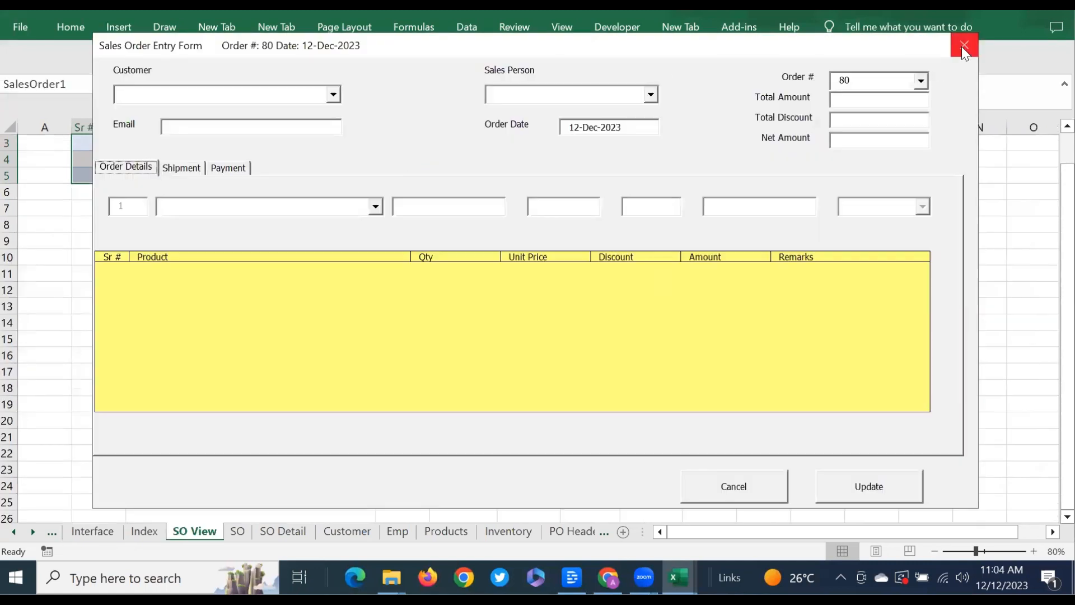
pyautogui.click(962, 46)
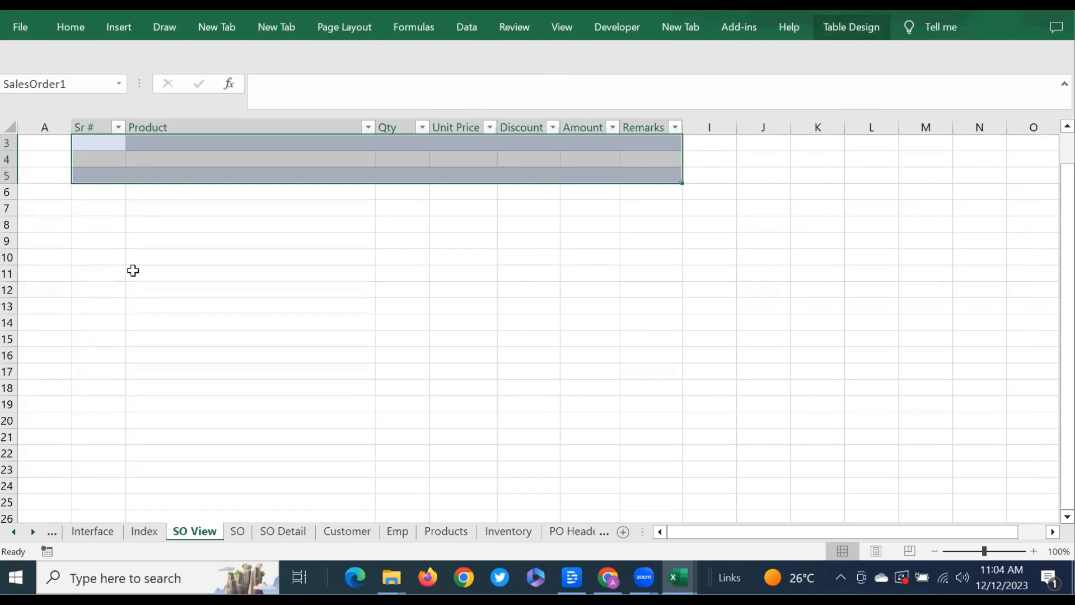
# Step: Reopen the SalesOrder user form's code and add a Terminate event procedure for the form
pyautogui.hotkey('alt', 'F11')
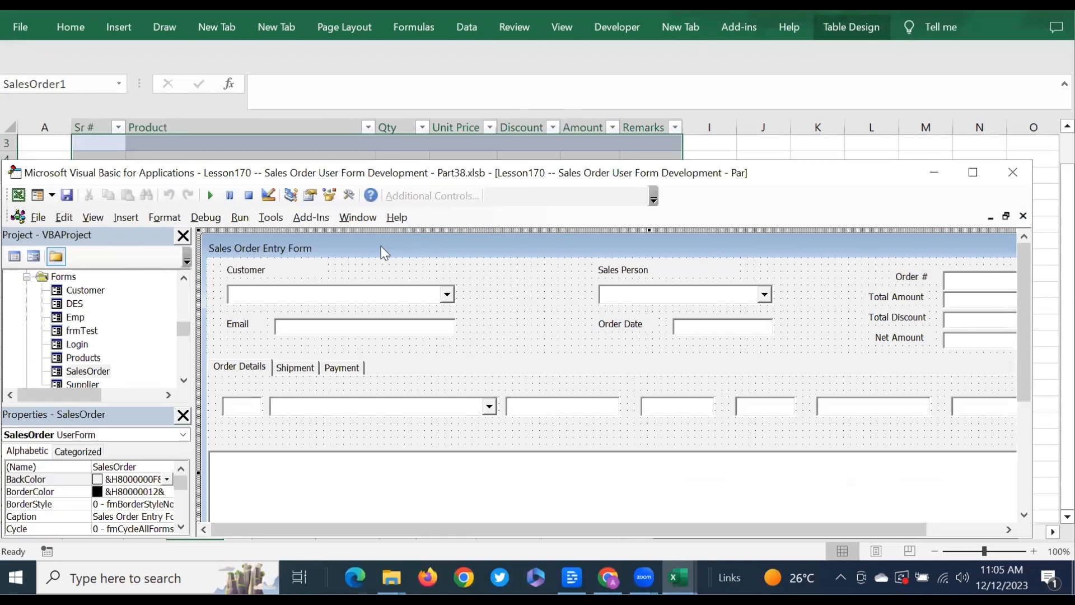
pyautogui.click(185, 380)
pyautogui.click(185, 380)
pyautogui.click(185, 380)
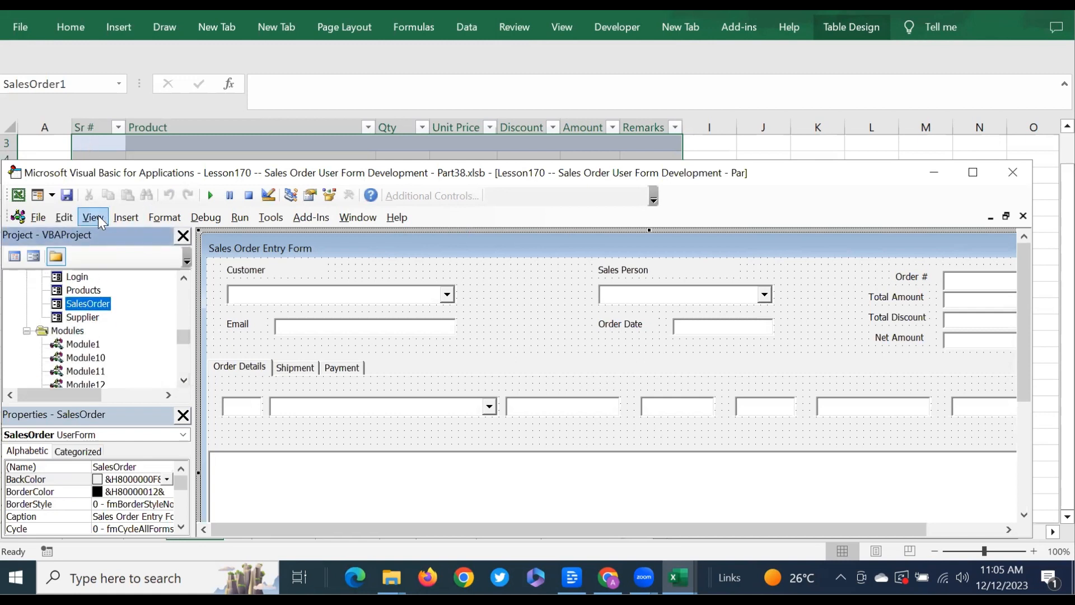
pyautogui.click(15, 256)
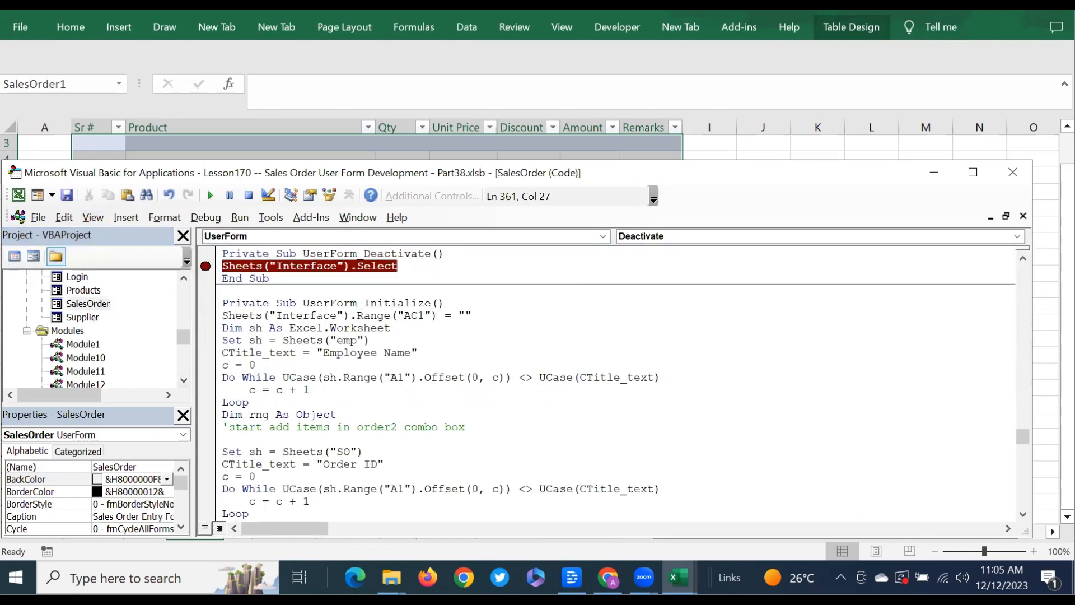
pyautogui.click(1017, 237)
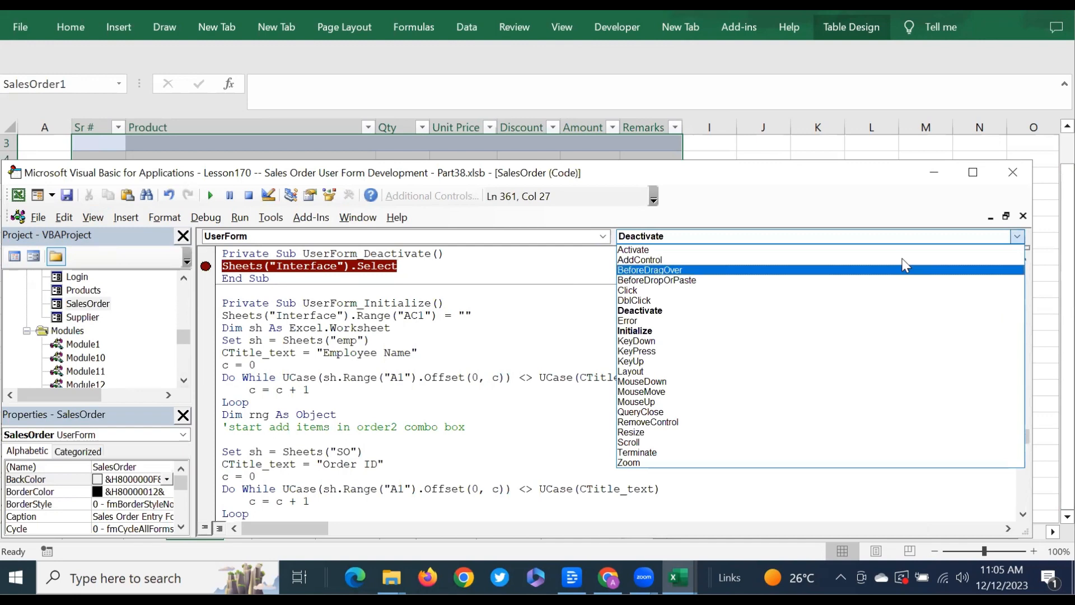
pyautogui.click(633, 456)
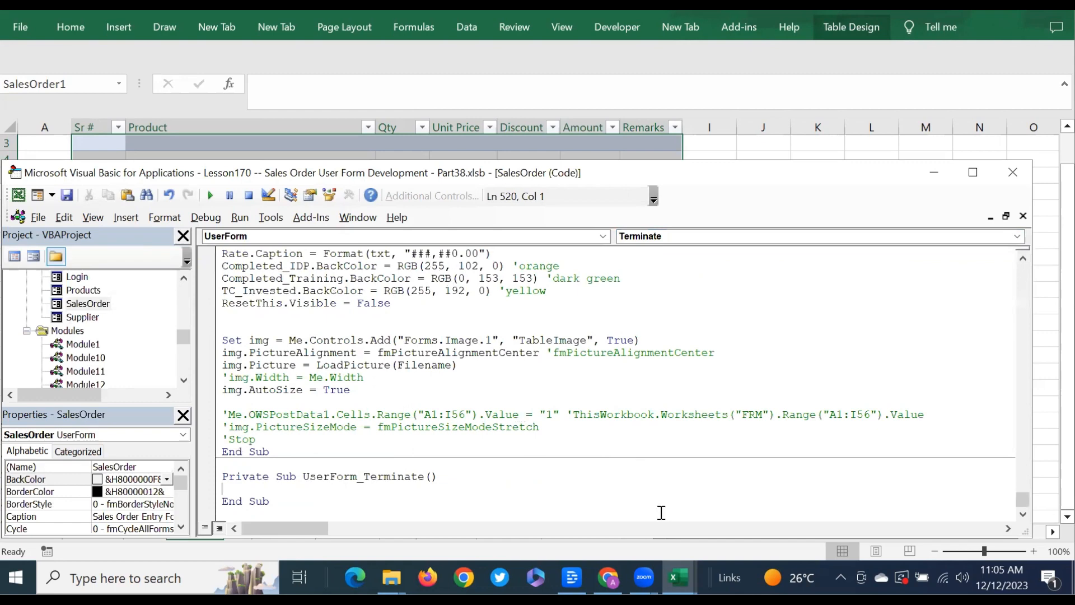
# Step: Add the line Sheets("Interface").Select to the UserForm_Terminate procedure
pyautogui.hotkey('ctrl', 'v')
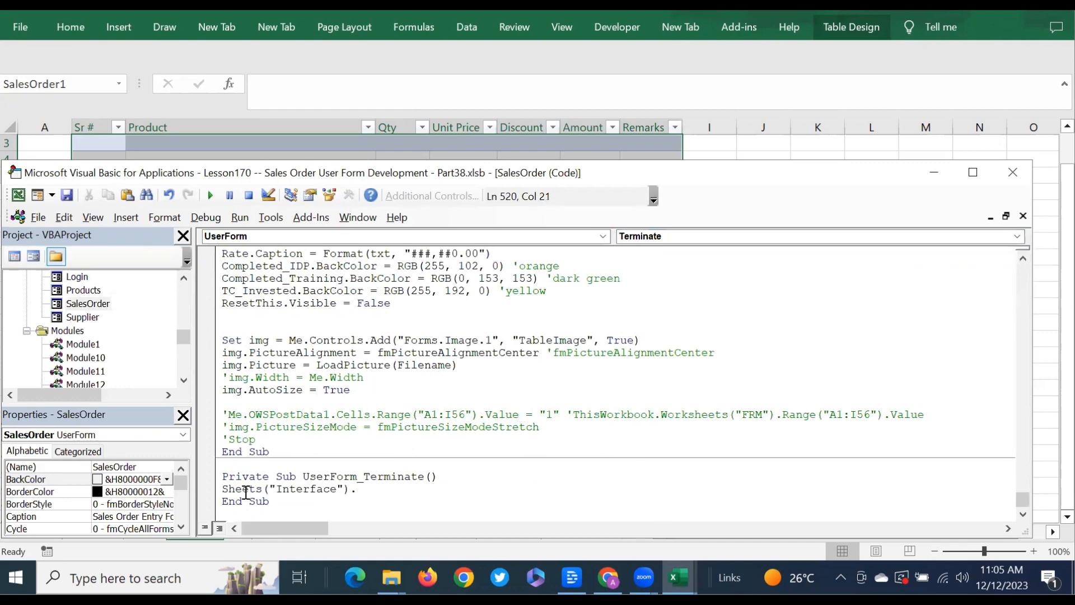
pyautogui.write('select')
pyautogui.click(355, 436)
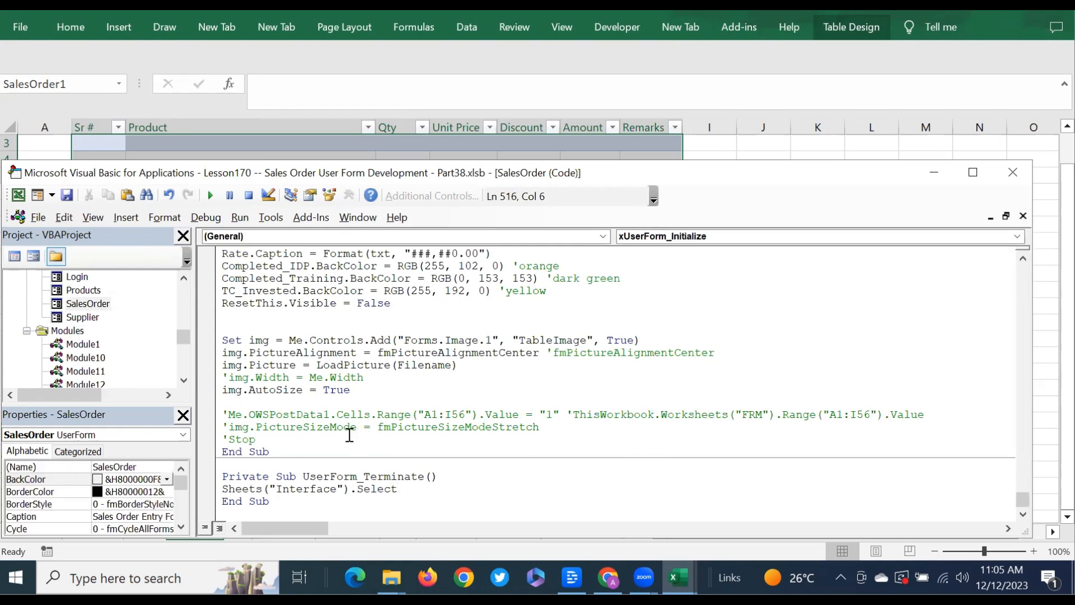
# Step: Test the Terminate procedure by opening and closing the Sales Order Entry form twice from the Interface sheet
pyautogui.click(1013, 172)
pyautogui.click(92, 531)
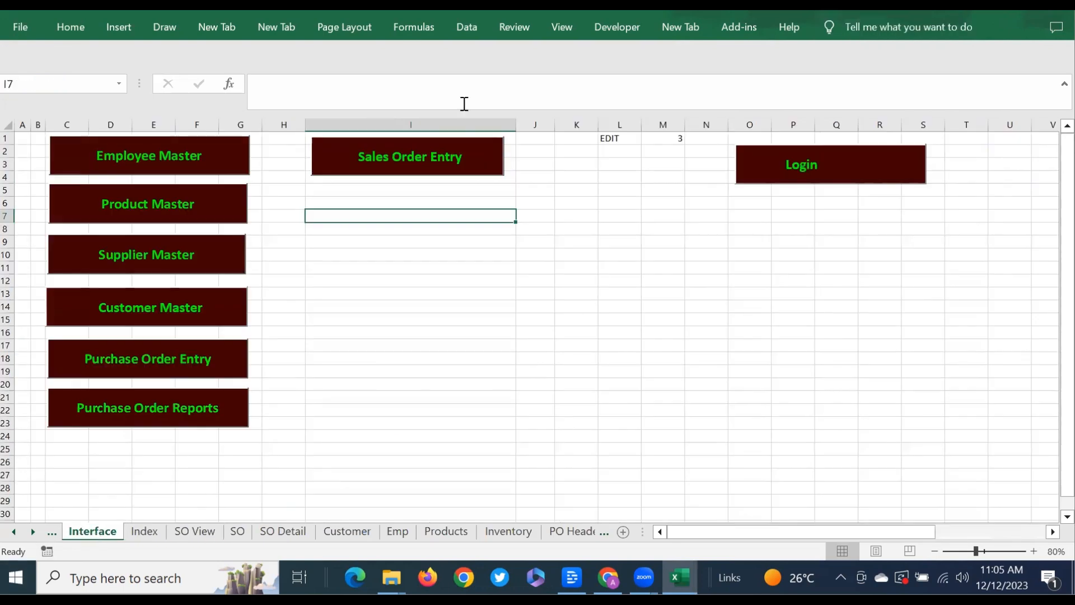
pyautogui.click(404, 161)
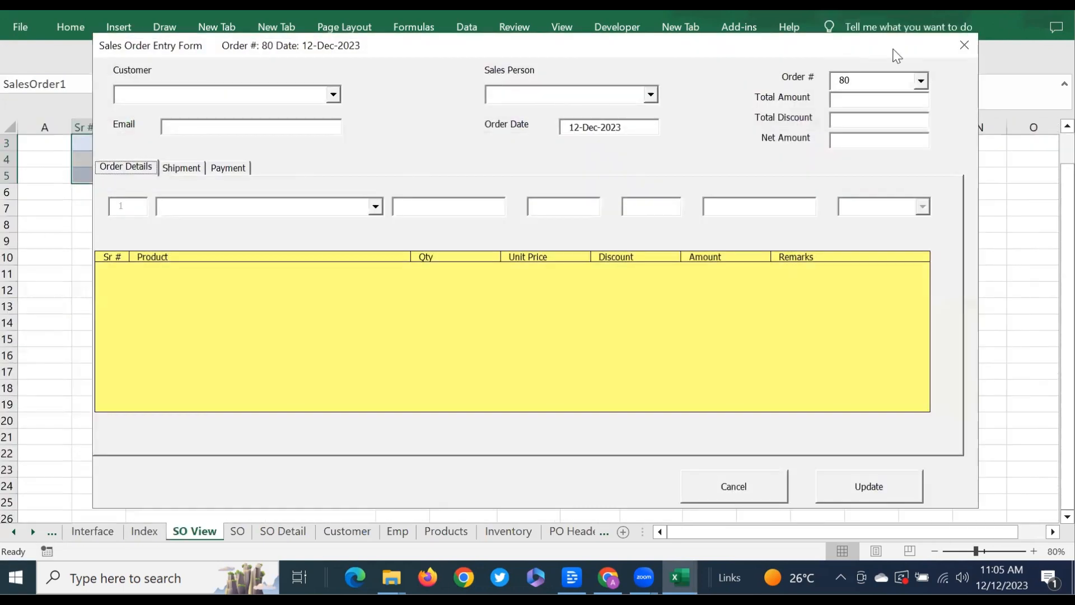
pyautogui.click(965, 44)
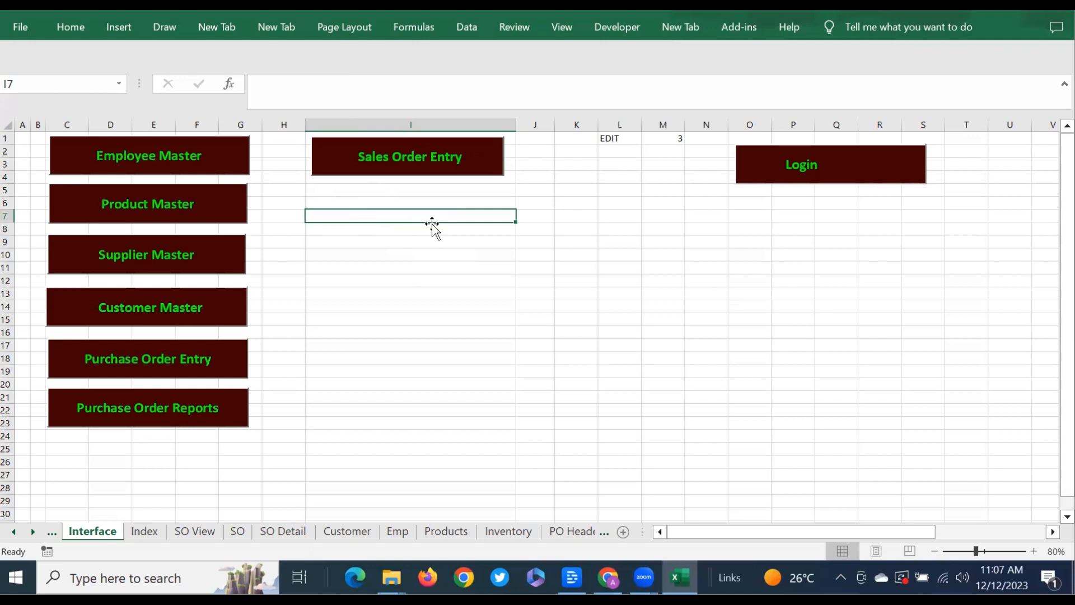
pyautogui.click(413, 148)
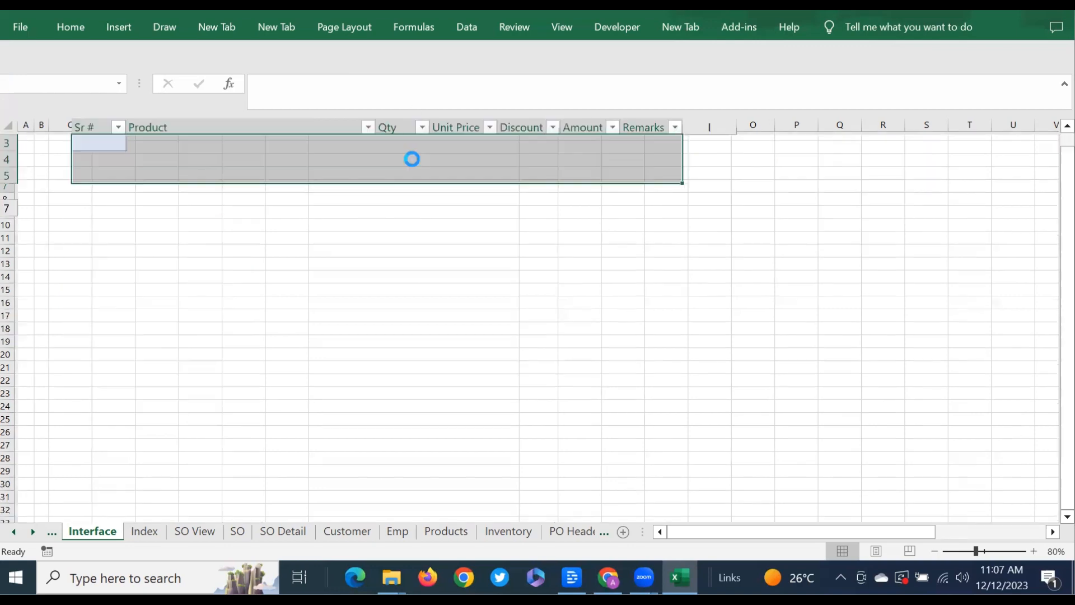
pyautogui.click(964, 43)
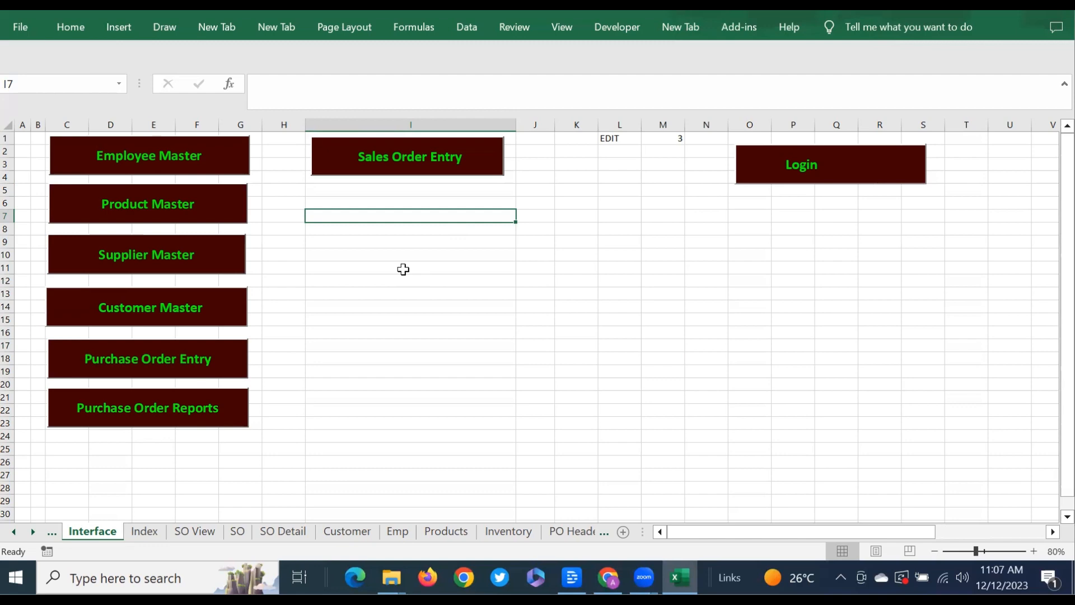
# Step: Open the SalesOrder user form's design in the Visual Basic editor
pyautogui.hotkey('alt', 'F11')
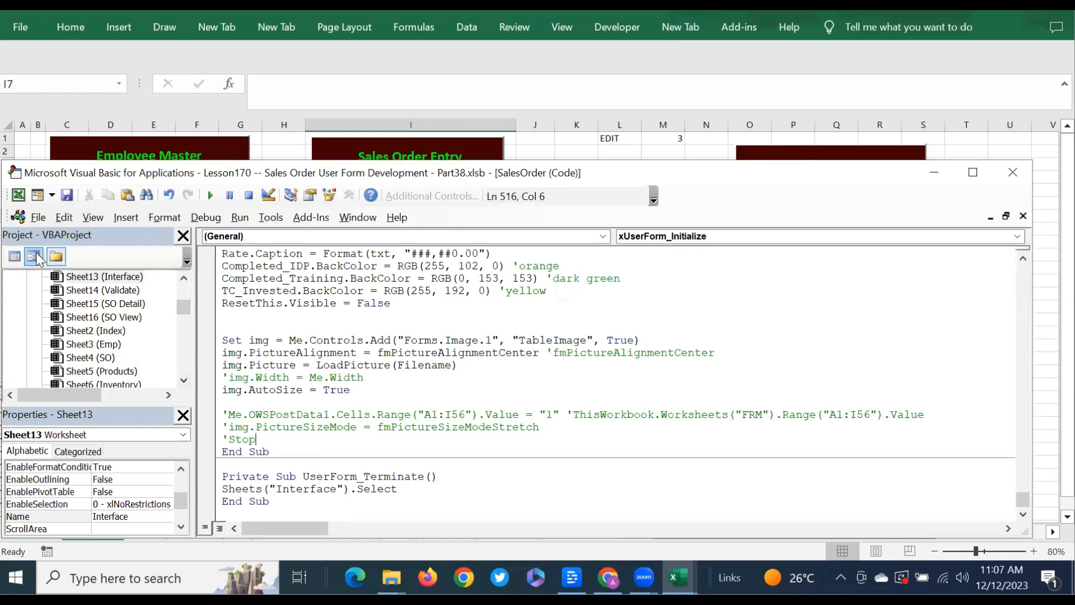
pyautogui.hotkey('alt', 'F11')
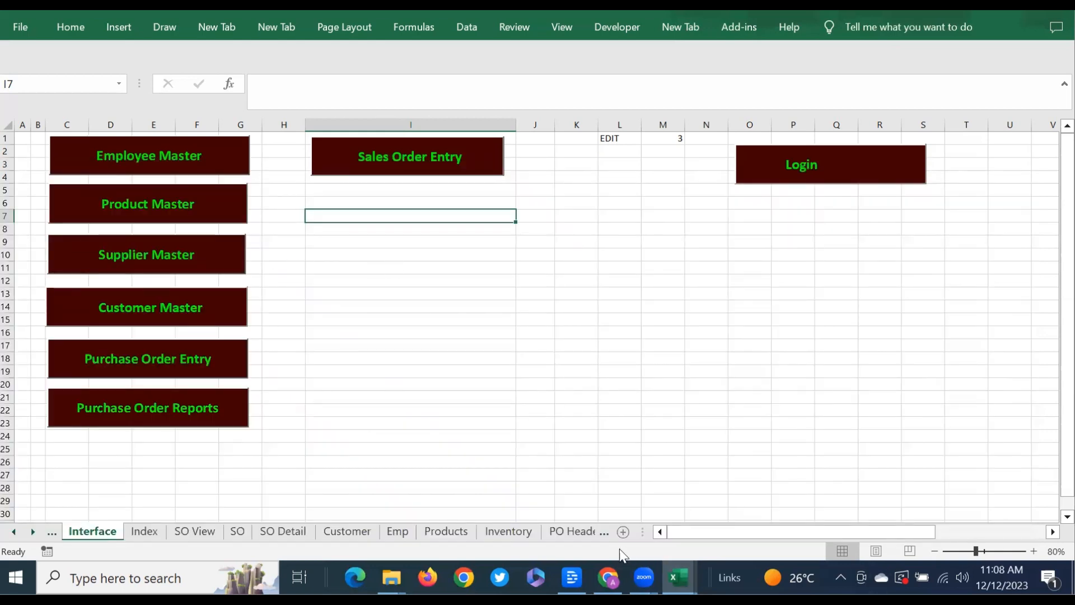
pyautogui.hotkey('alt', 'F11')
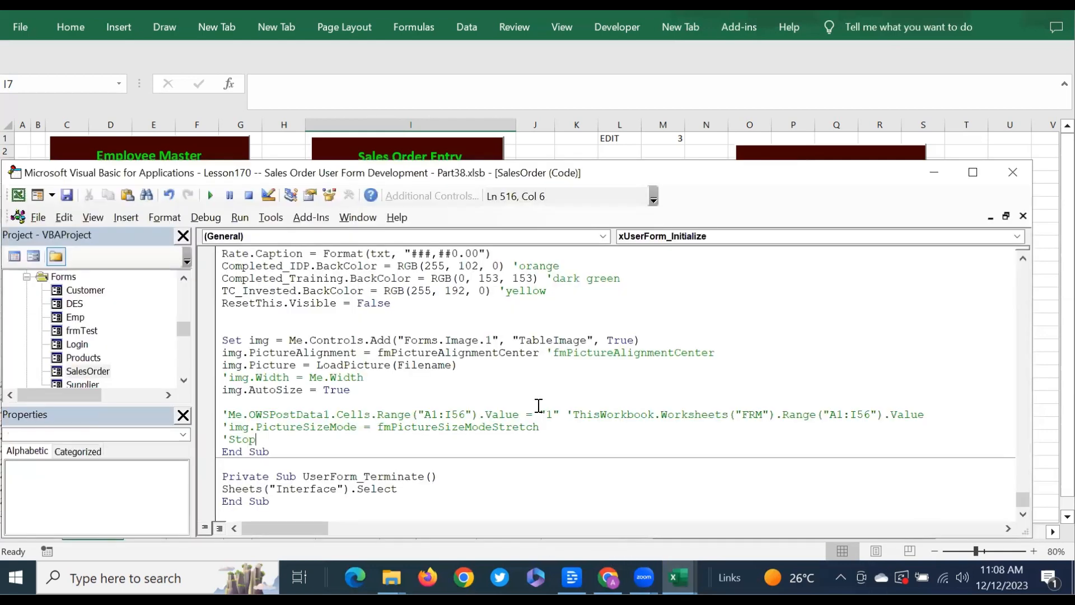
pyautogui.doubleClick(59, 375)
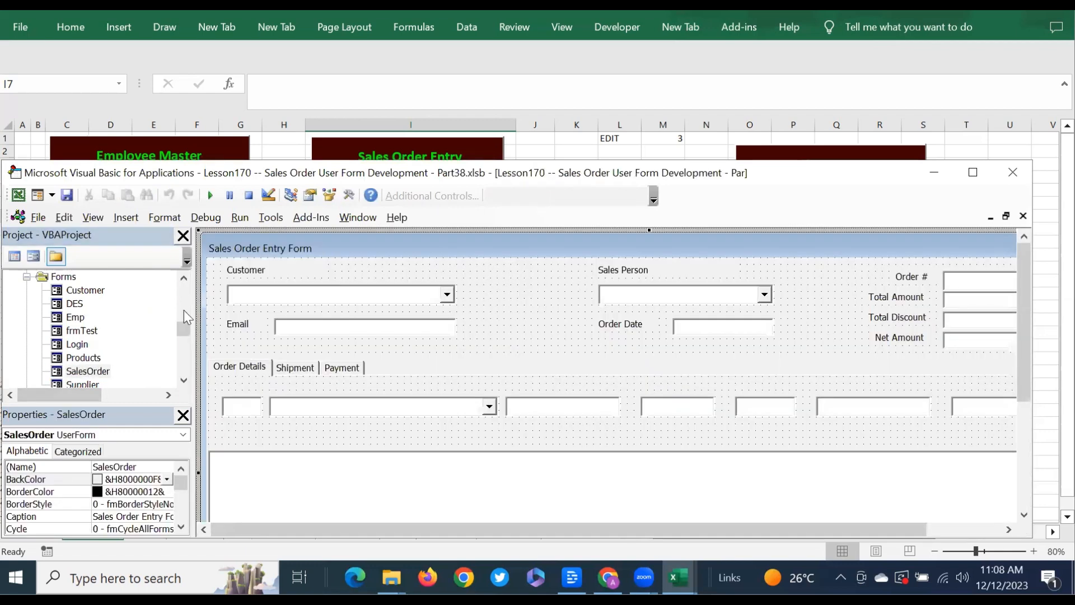
# Step: Set the Enabled property of the disc text box on the Order Details page to True
pyautogui.click(690, 412)
pyautogui.click(764, 415)
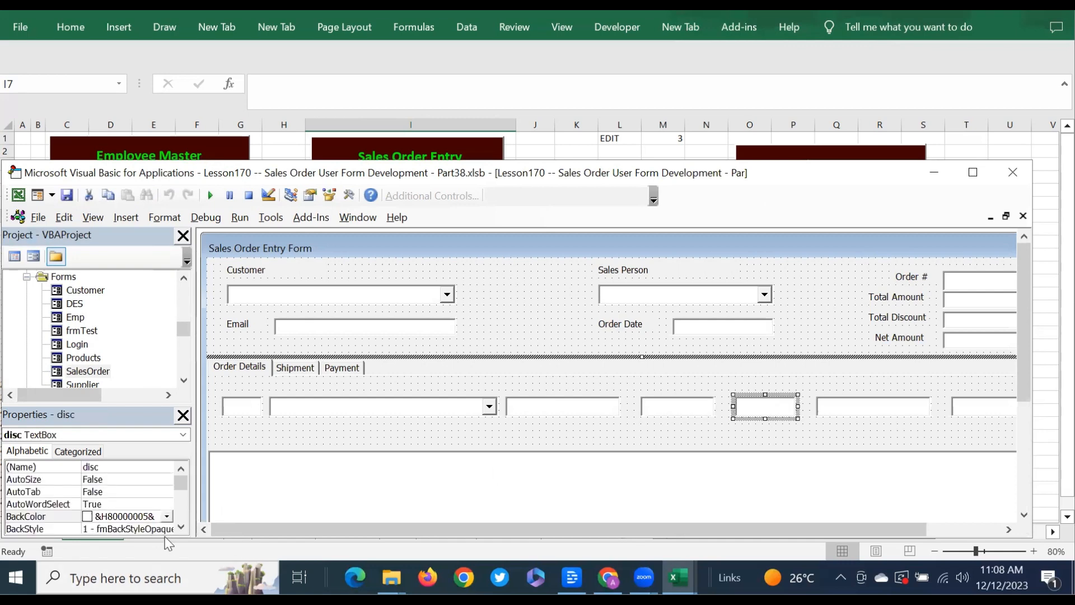
pyautogui.click(181, 527)
pyautogui.click(181, 528)
pyautogui.click(181, 527)
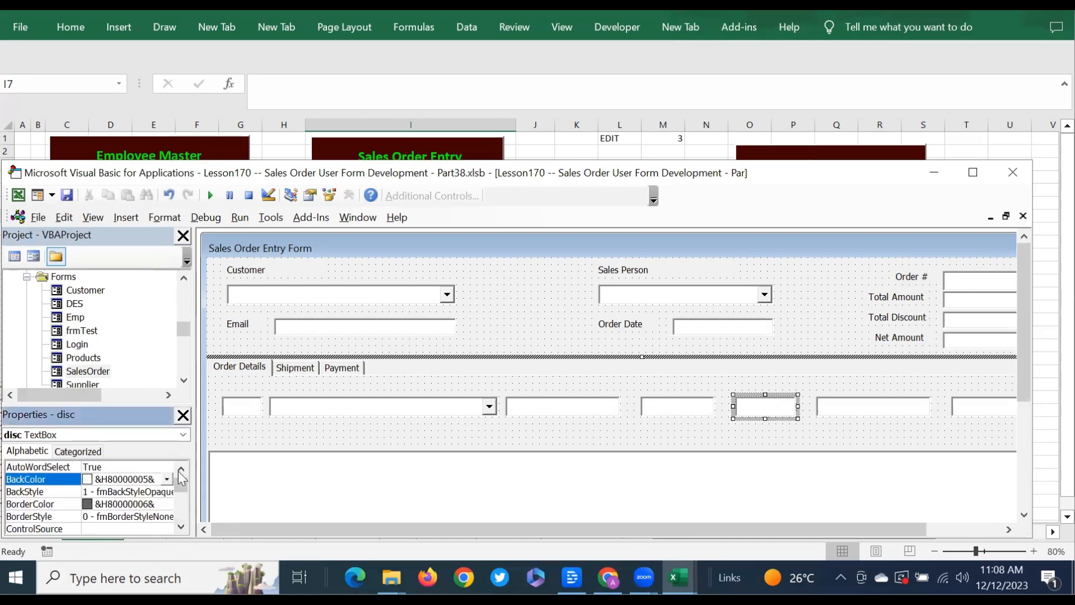
pyautogui.click(180, 528)
pyautogui.click(181, 527)
pyautogui.click(181, 528)
pyautogui.click(180, 528)
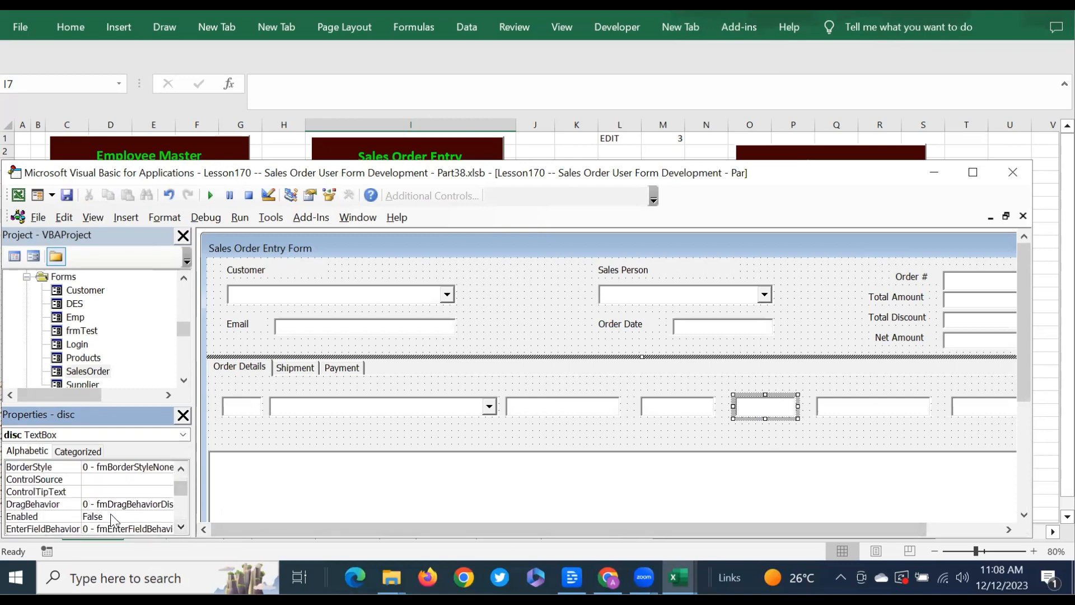
pyautogui.click(110, 513)
pyautogui.click(166, 517)
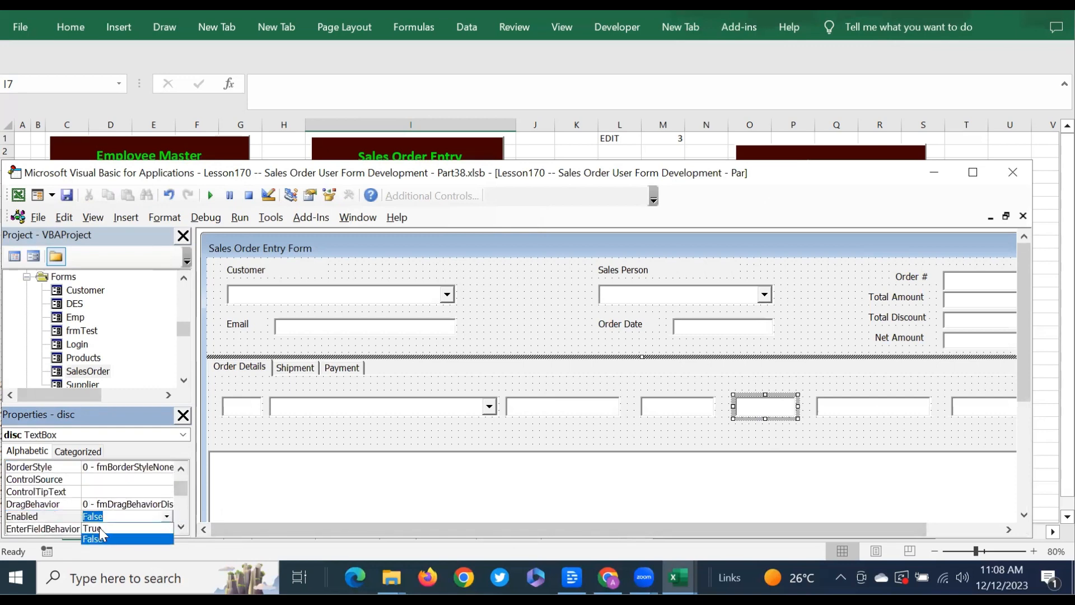
pyautogui.click(99, 526)
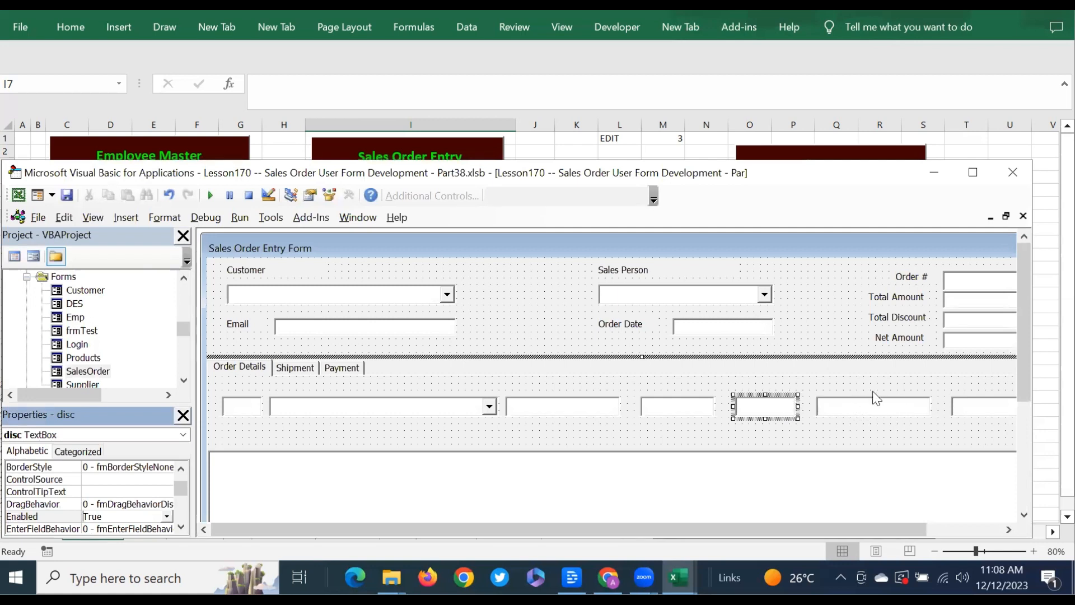
# Step: Check the names of the quantity, unit price, discount and amount text boxes in the Order Details entry row
pyautogui.click(892, 411)
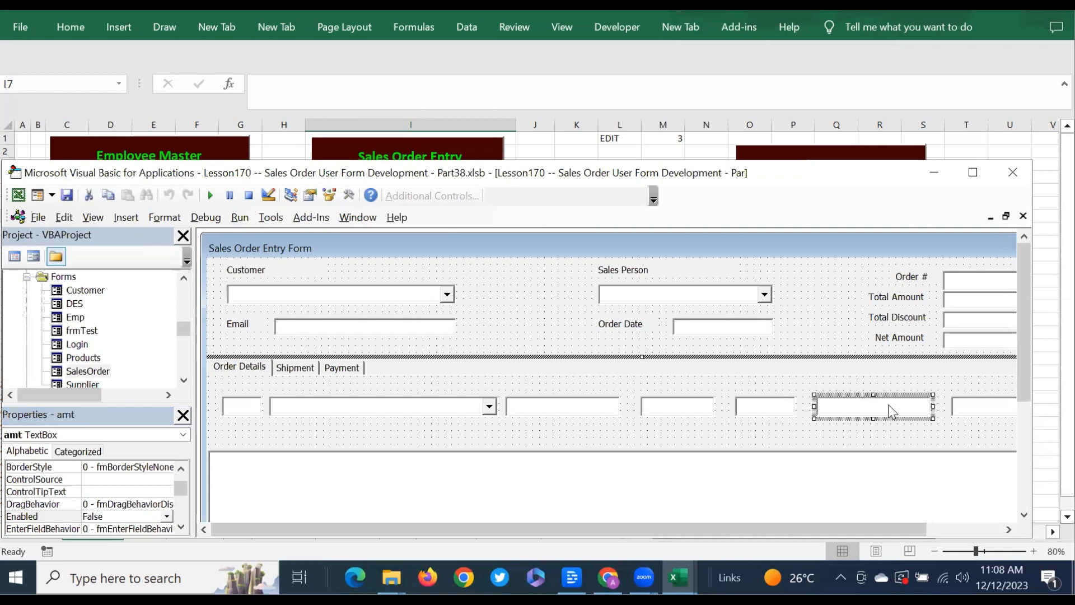
pyautogui.moveTo(183, 488); pyautogui.dragTo(193, 454)
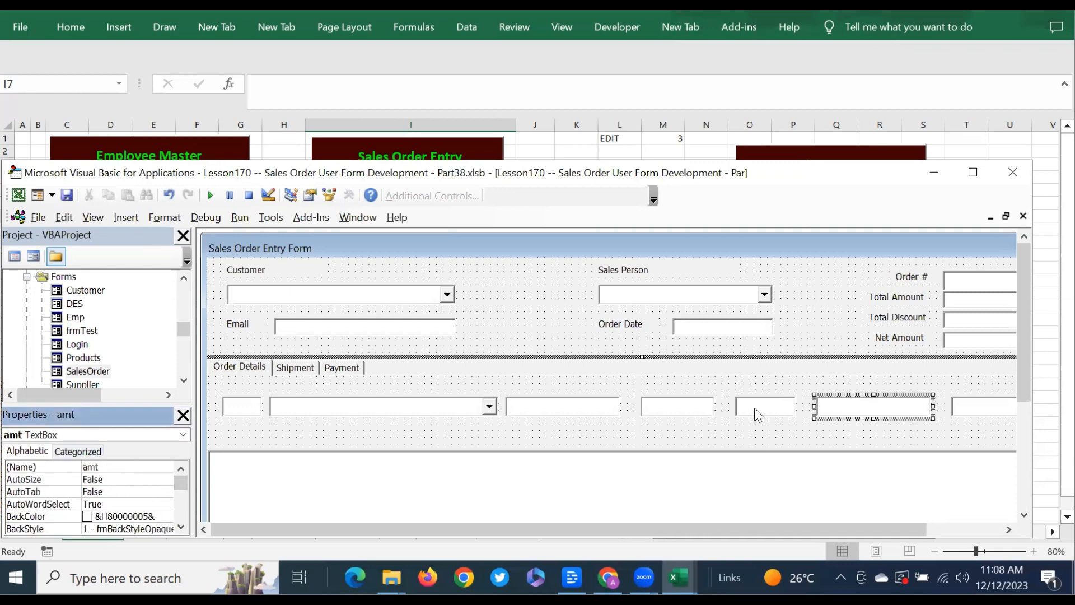
pyautogui.click(543, 403)
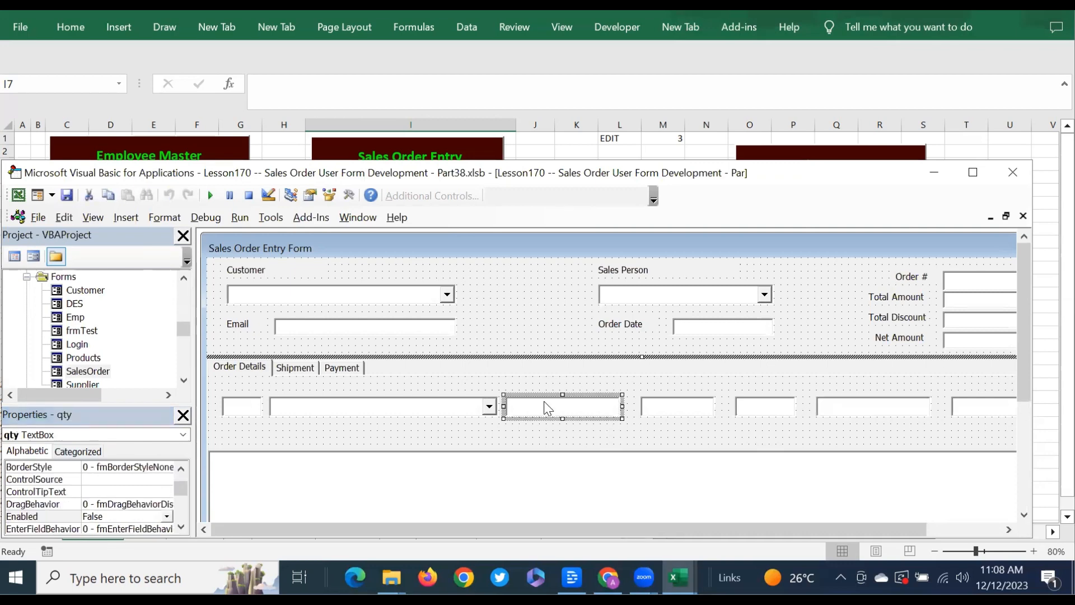
pyautogui.moveTo(177, 489); pyautogui.dragTo(178, 473)
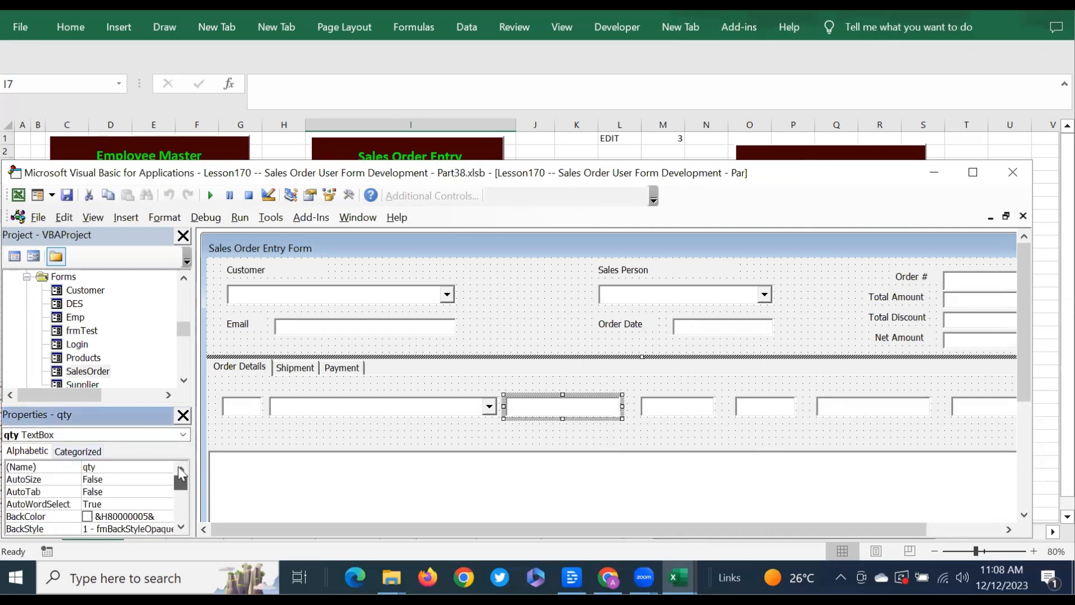
pyautogui.click(138, 467)
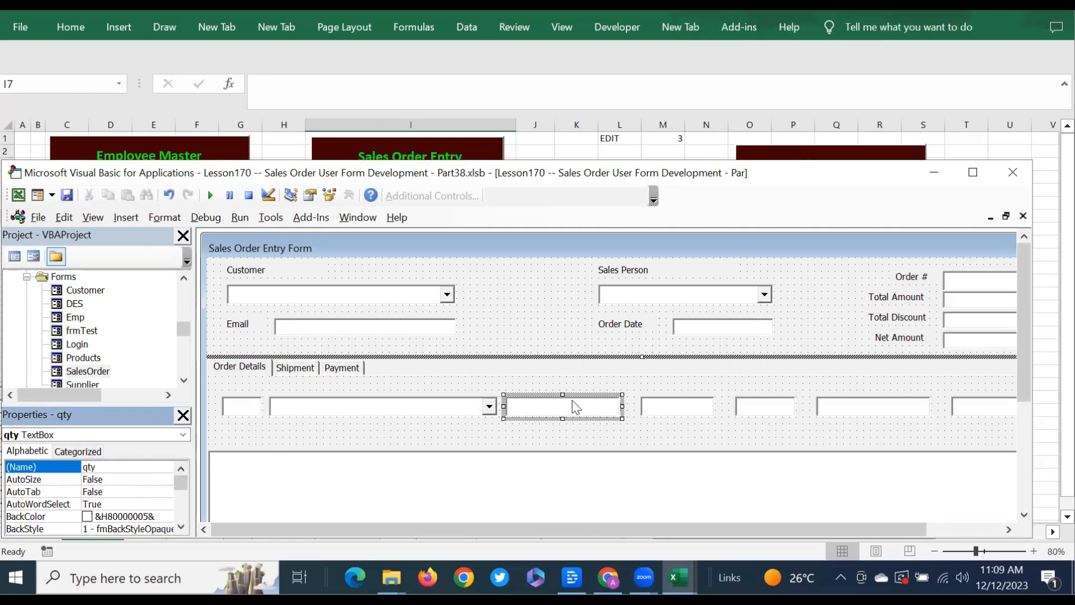
pyautogui.click(682, 412)
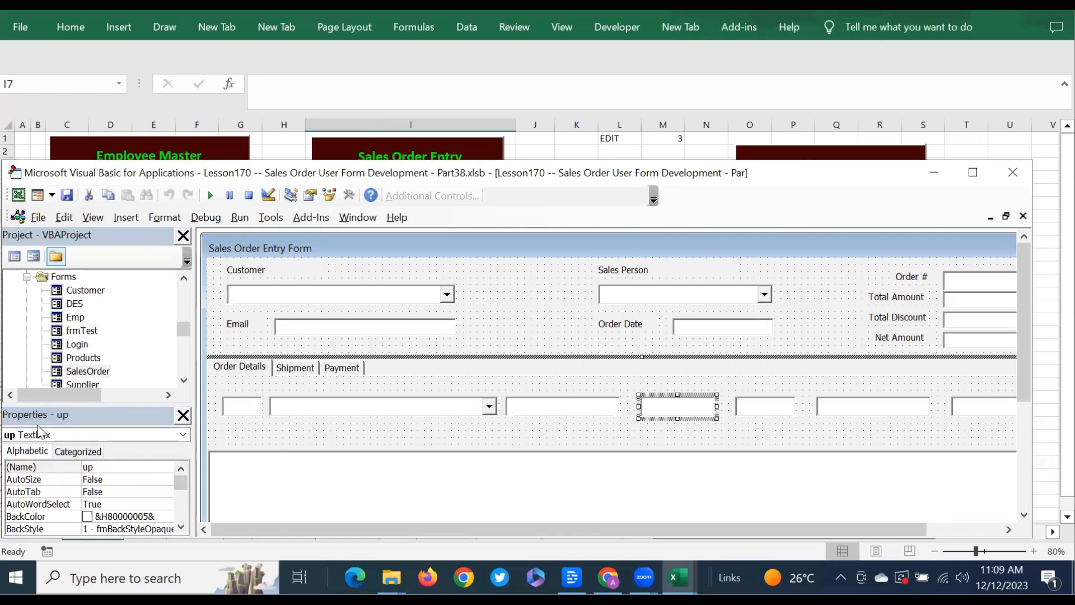
pyautogui.click(780, 413)
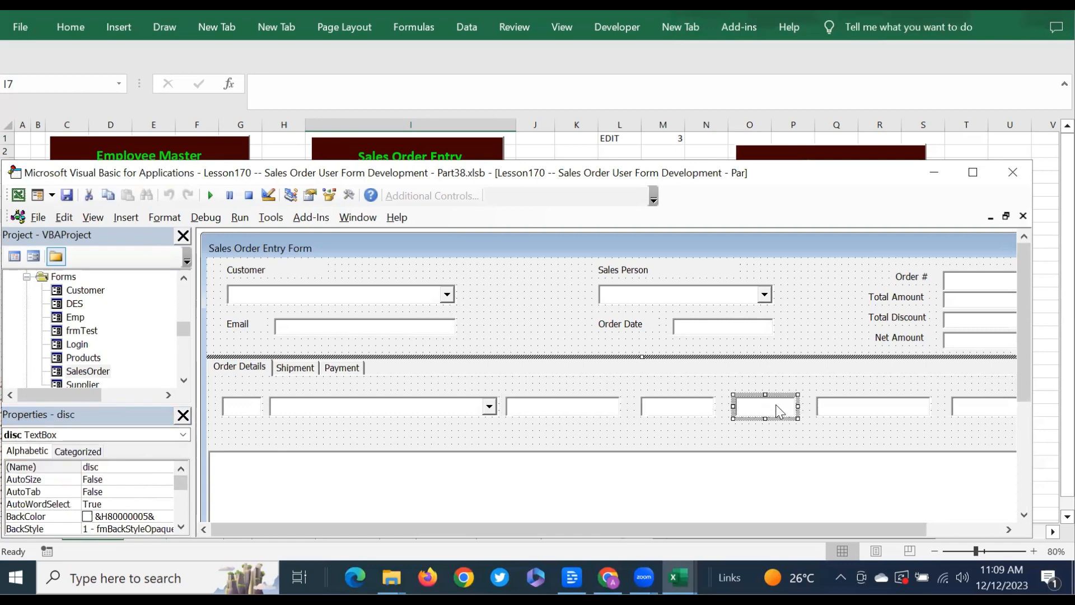
pyautogui.click(872, 413)
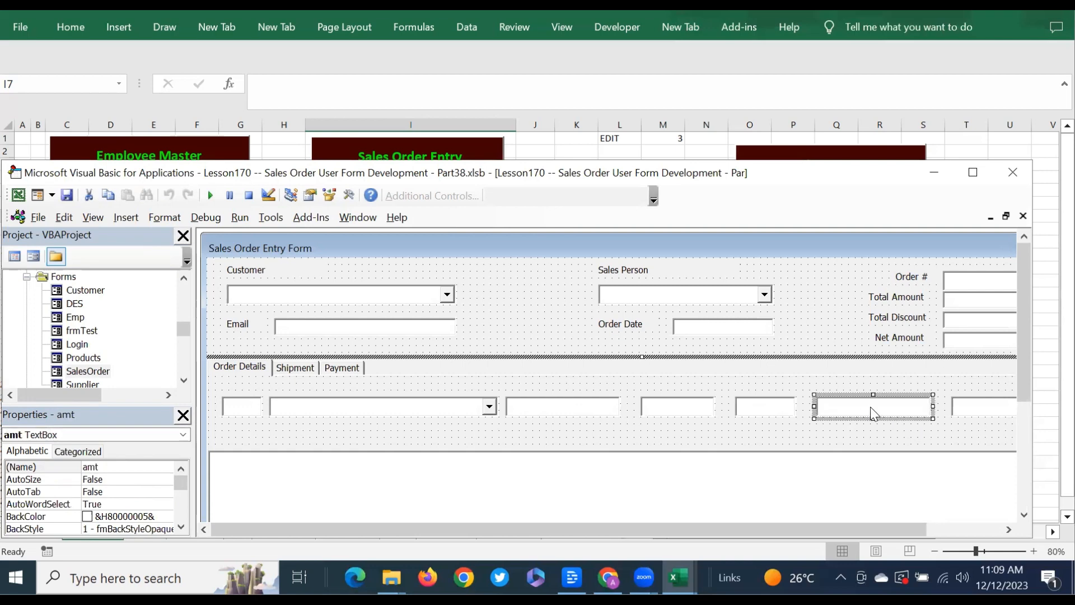
pyautogui.click(751, 411)
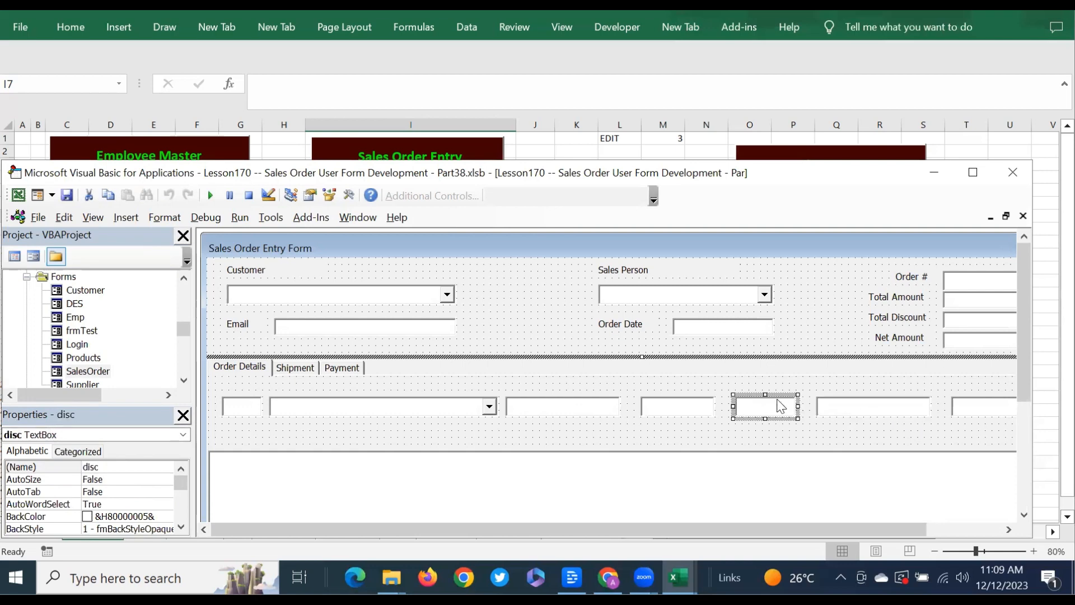
# Step: Create an AfterUpdate event procedure for the disc text box and delete the empty disc_Change procedure
pyautogui.doubleClick(747, 394)
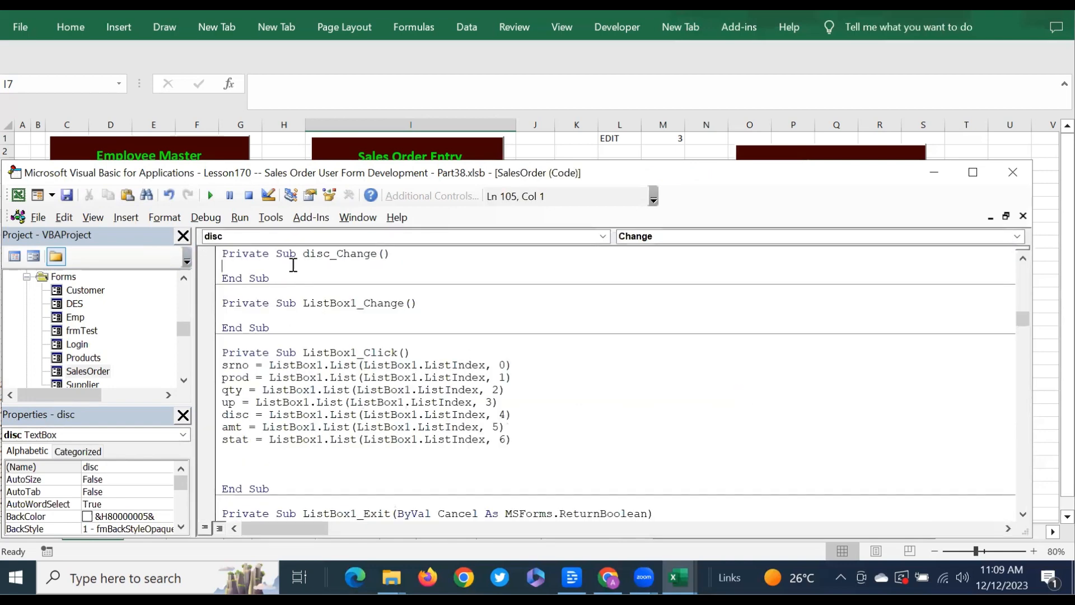
pyautogui.write('st')
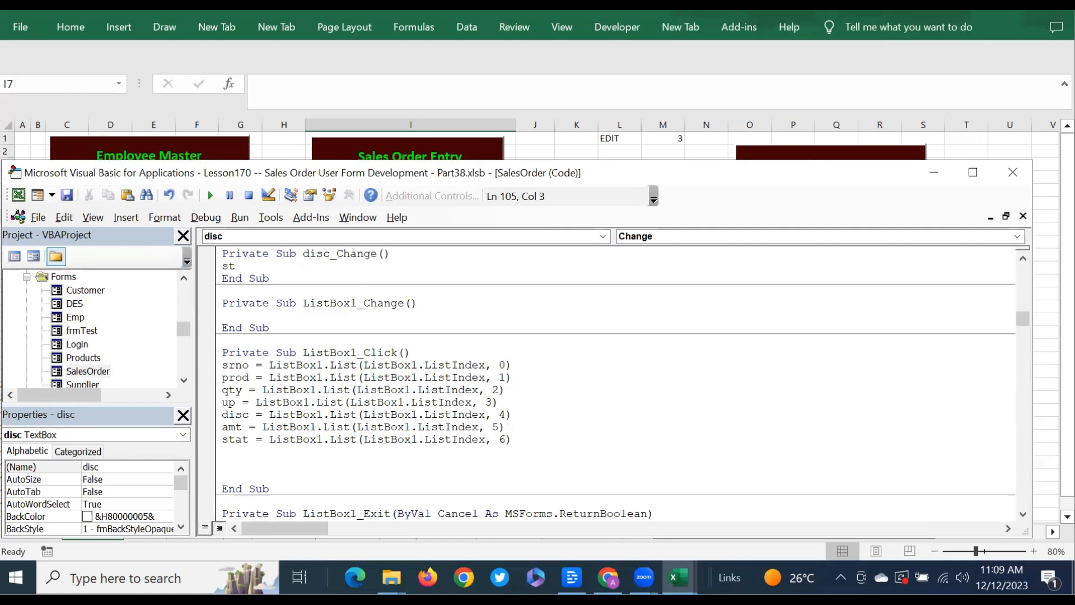
pyautogui.press('BackSpace')
pyautogui.press('BackSpace')
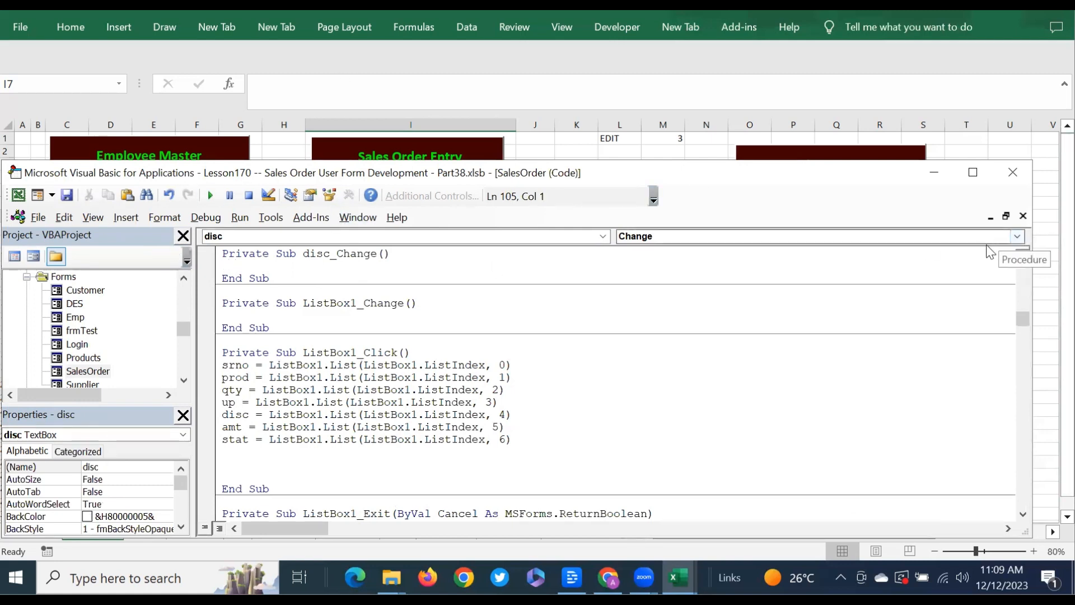
pyautogui.click(1019, 236)
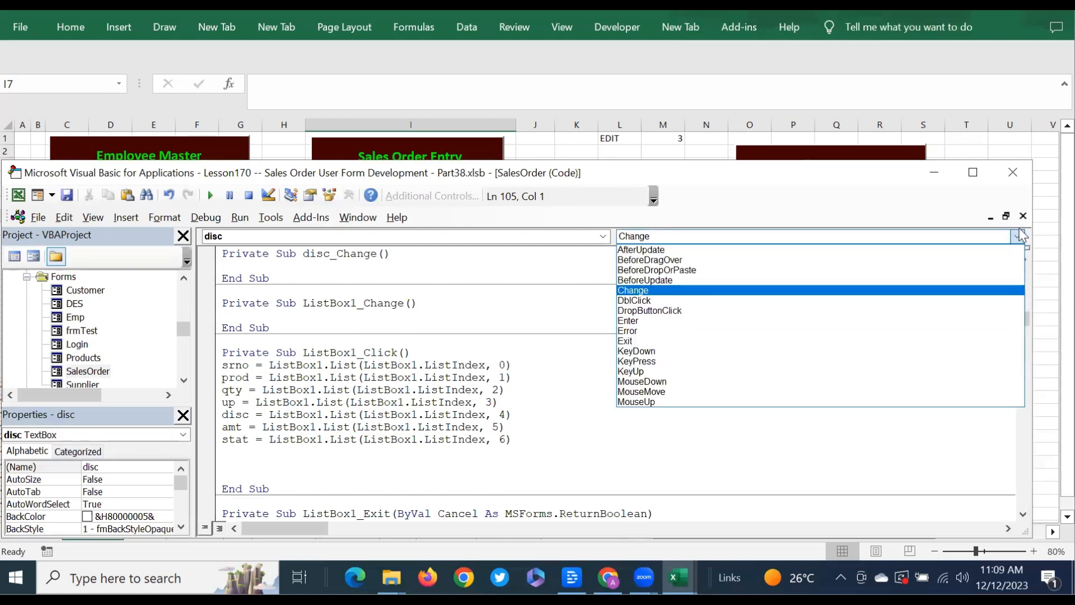
pyautogui.click(660, 256)
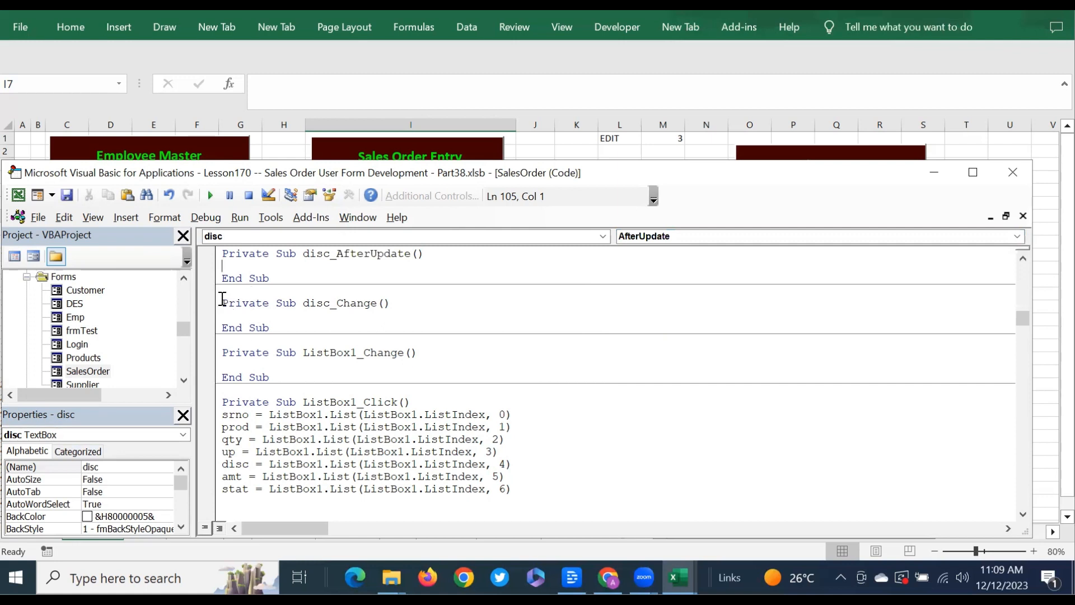
pyautogui.moveTo(222, 303); pyautogui.dragTo(269, 327)
pyautogui.press('Delete')
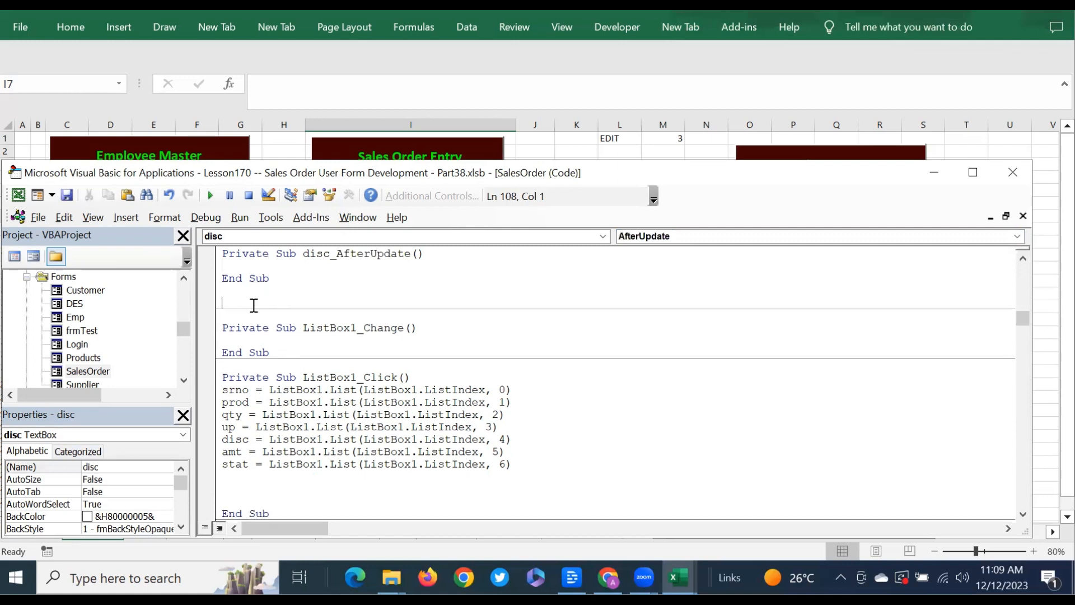
# Step: Write the line amt = (qty * up) - disc in the disc_AfterUpdate procedure
pyautogui.click(267, 262)
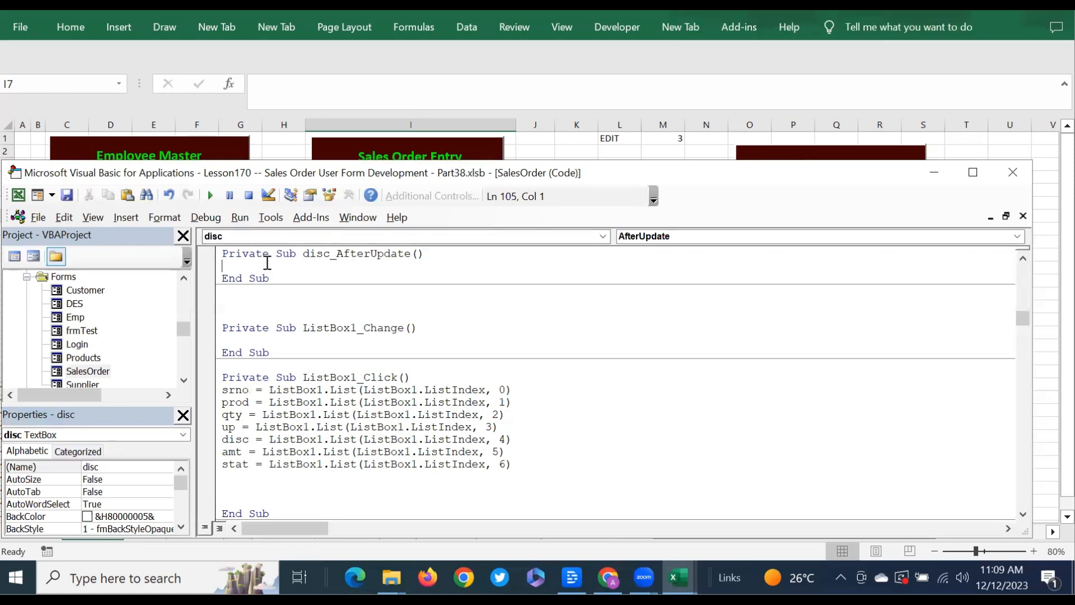
pyautogui.write('amt=qty*up')
pyautogui.click(253, 266)
pyautogui.write('(')
pyautogui.click(308, 275)
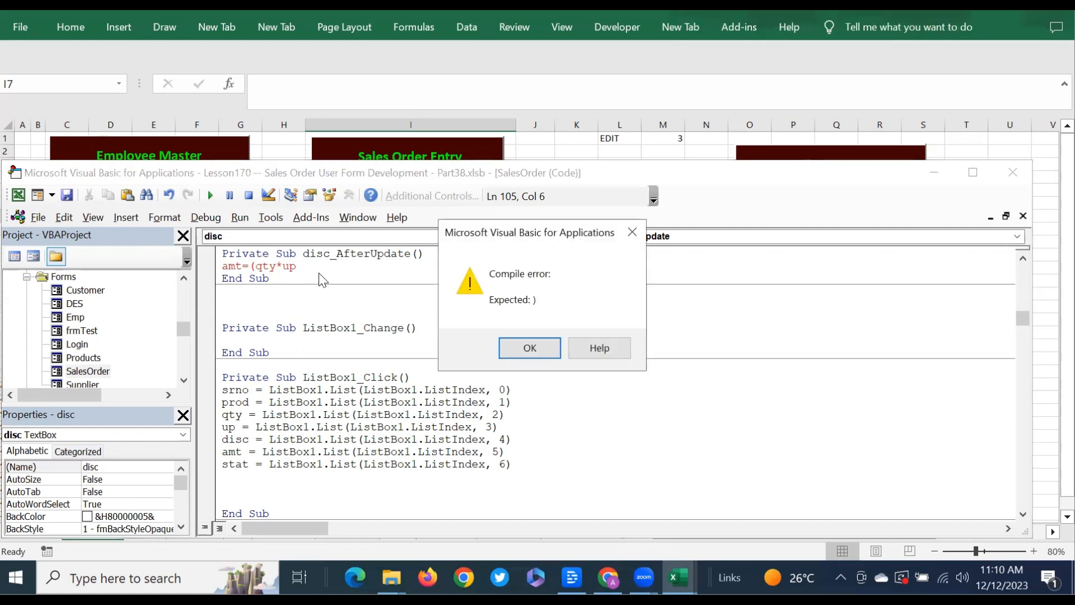
pyautogui.click(420, 268)
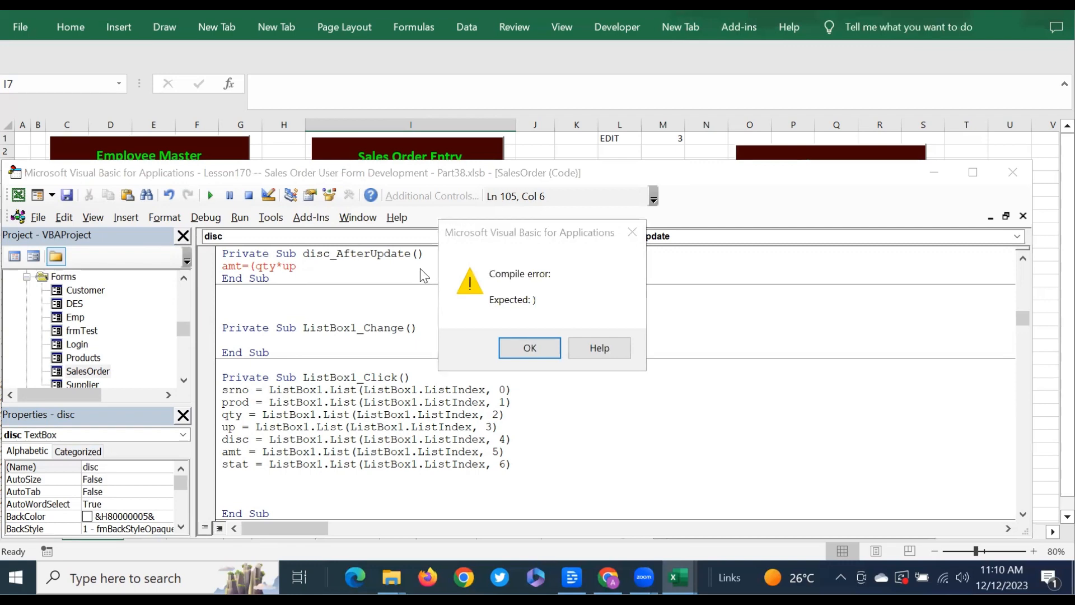
pyautogui.moveTo(538, 239); pyautogui.dragTo(363, 342)
pyautogui.click(350, 455)
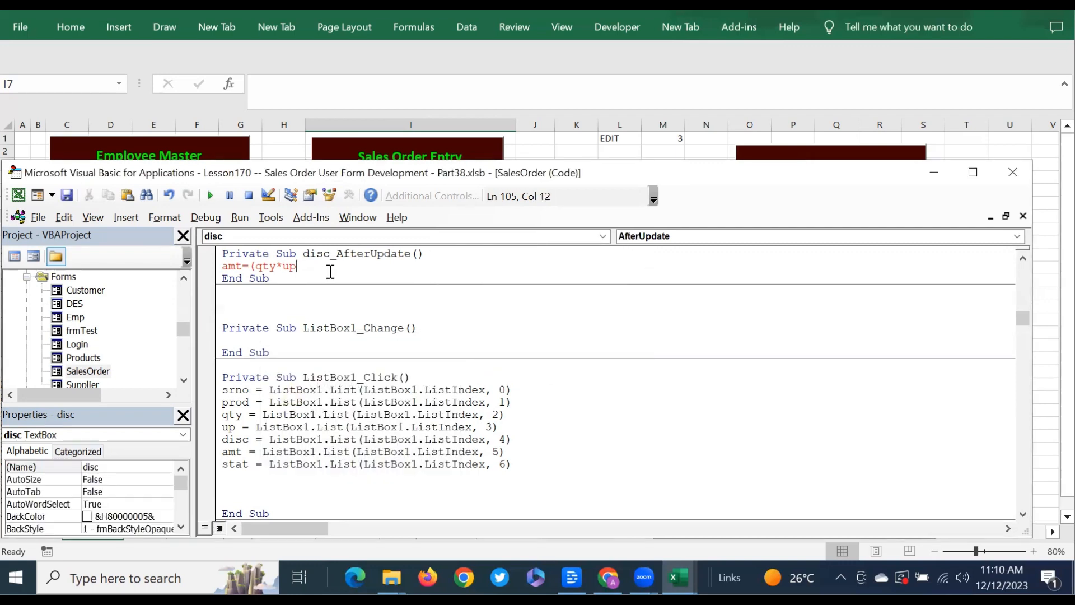
pyautogui.write(')-disc')
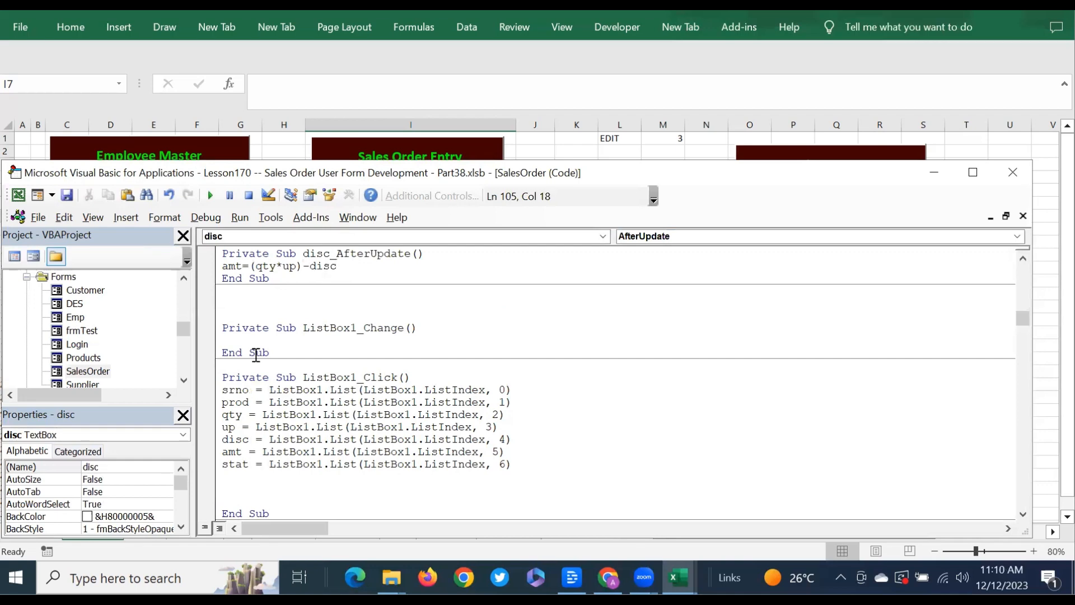
# Step: Insert a Stop statement above the amount calculation in disc_AfterUpdate
pyautogui.click(449, 256)
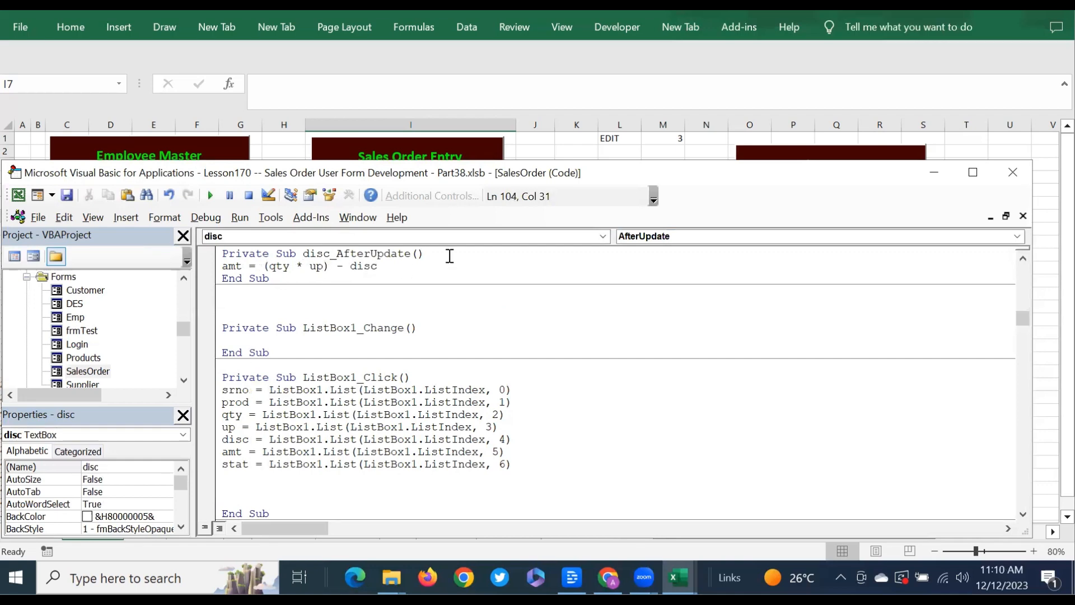
pyautogui.press('Return')
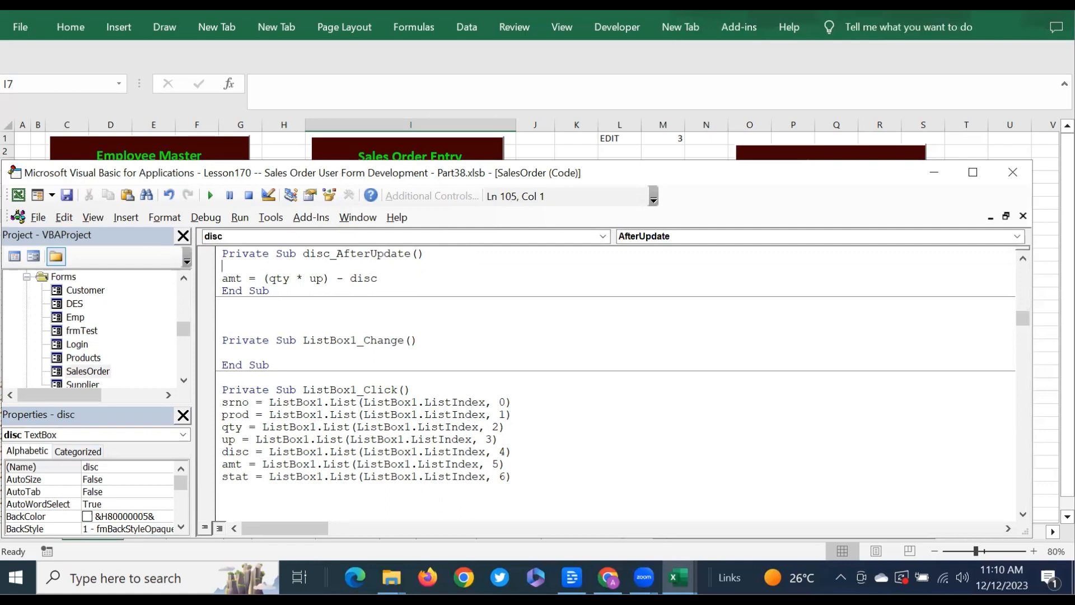
pyautogui.write('stop')
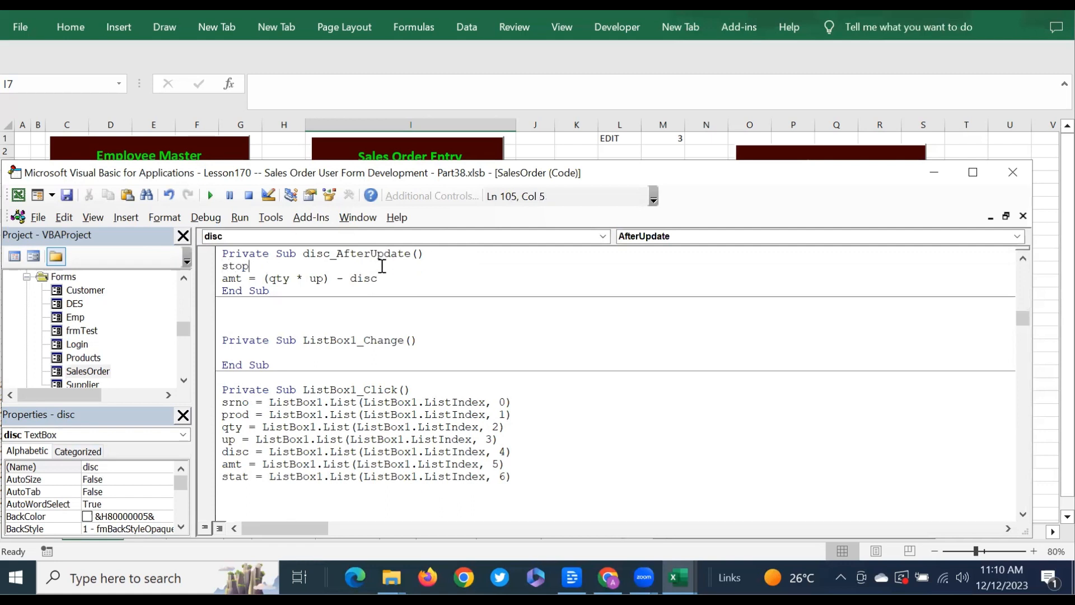
pyautogui.press('Down')
pyautogui.press('Down')
pyautogui.press('Down')
pyautogui.press('Down')
pyautogui.press('Down')
pyautogui.press('Down')
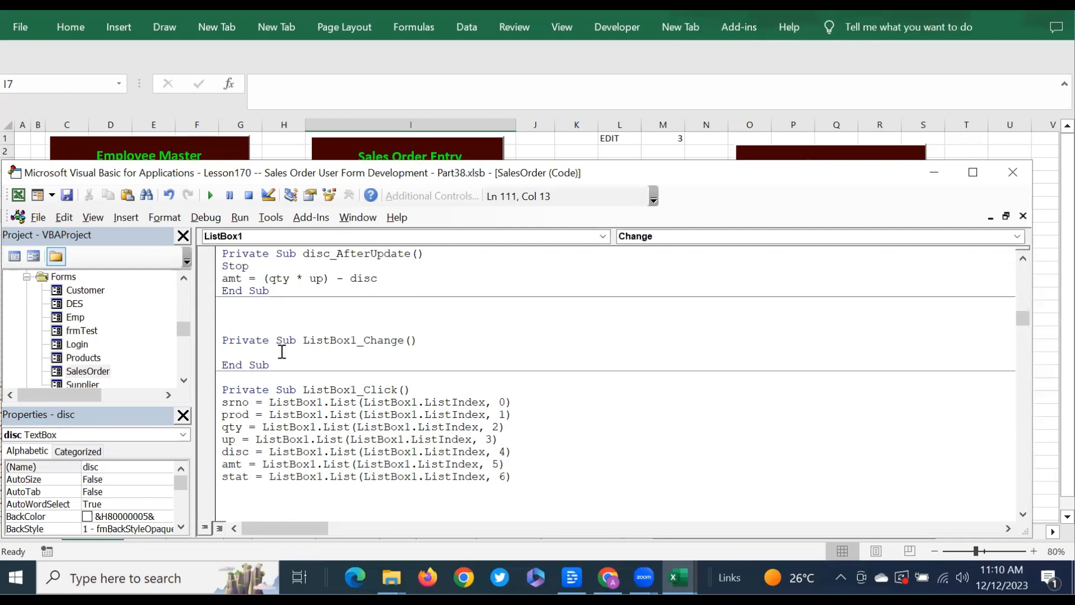
# Step: Load order 42 in the Sales Order Entry form and set the Northwind Traders Boysenberry Spread line's discount to 5
pyautogui.click(1013, 168)
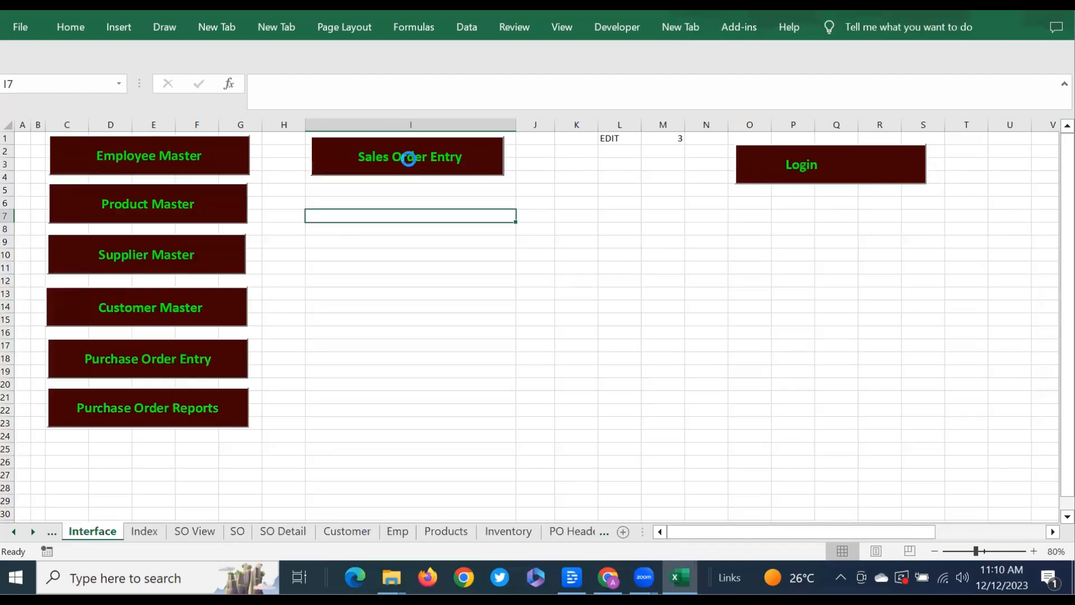
pyautogui.click(403, 153)
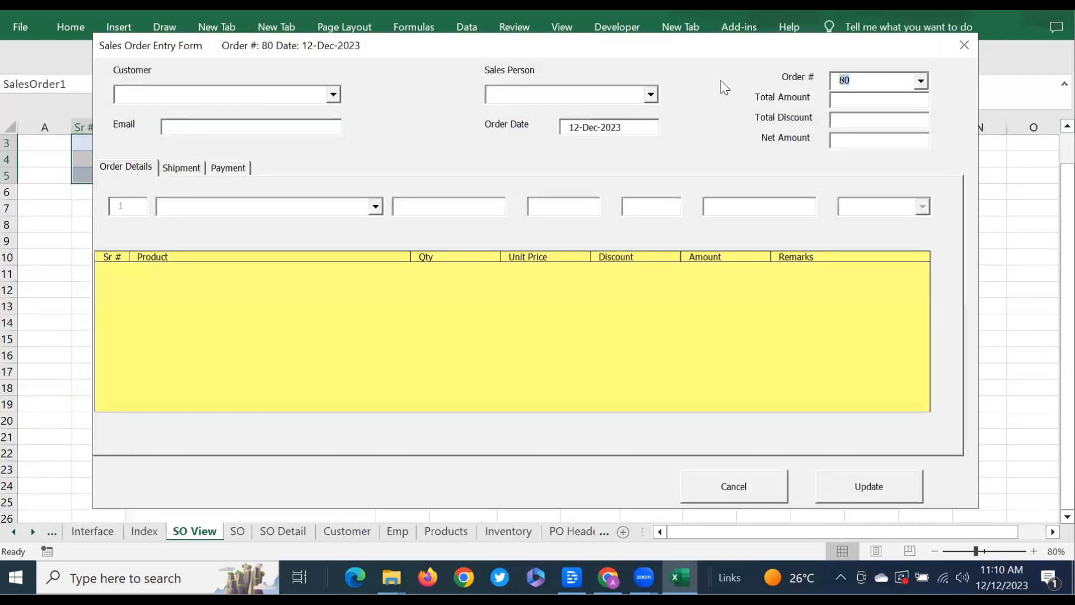
pyautogui.write('42')
pyautogui.press('Return')
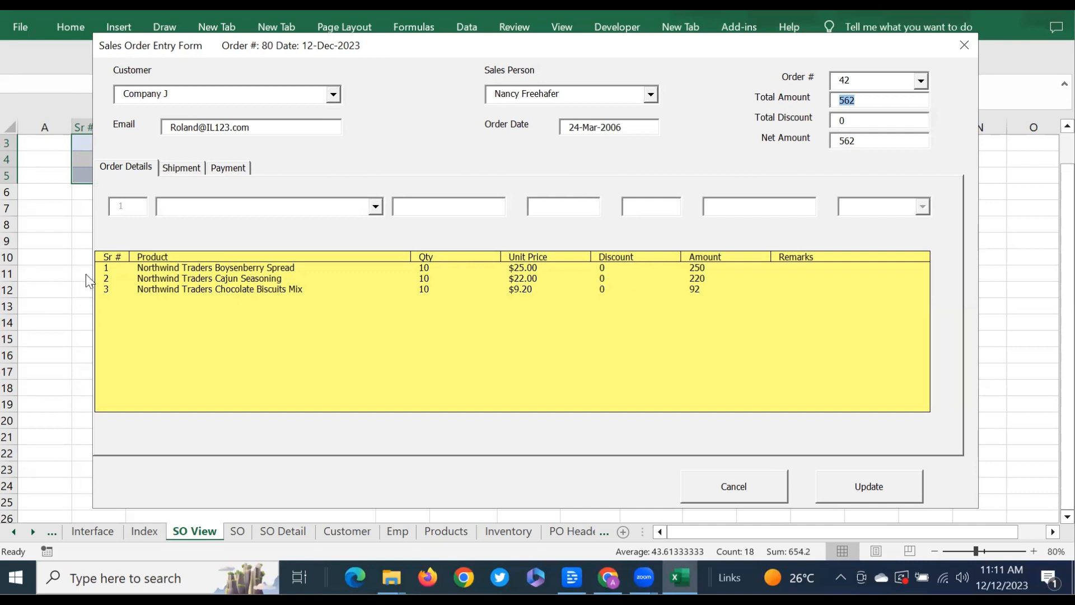
pyautogui.click(148, 273)
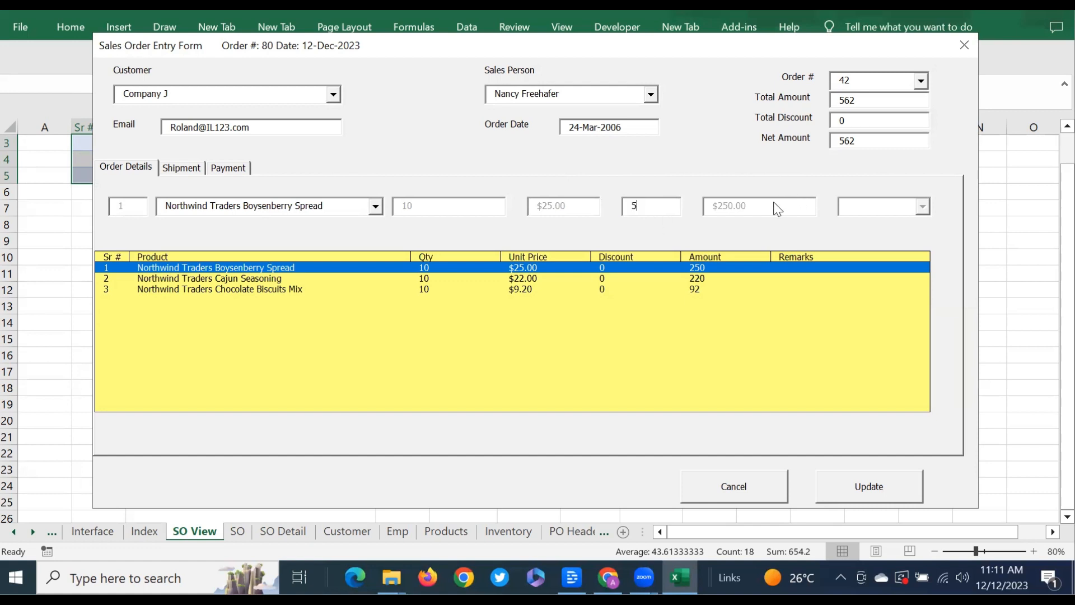
pyautogui.press('Tab')
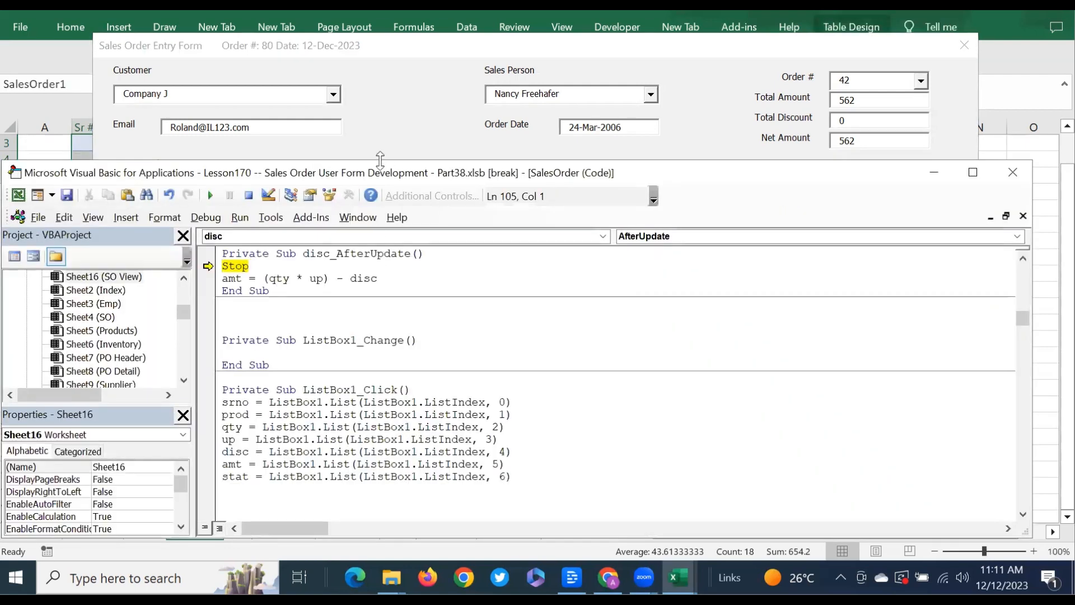
# Step: Step past the Stop statement in disc_AfterUpdate and inspect the amt and qty values beside the form's line entry
pyautogui.moveTo(374, 178); pyautogui.dragTo(392, 225)
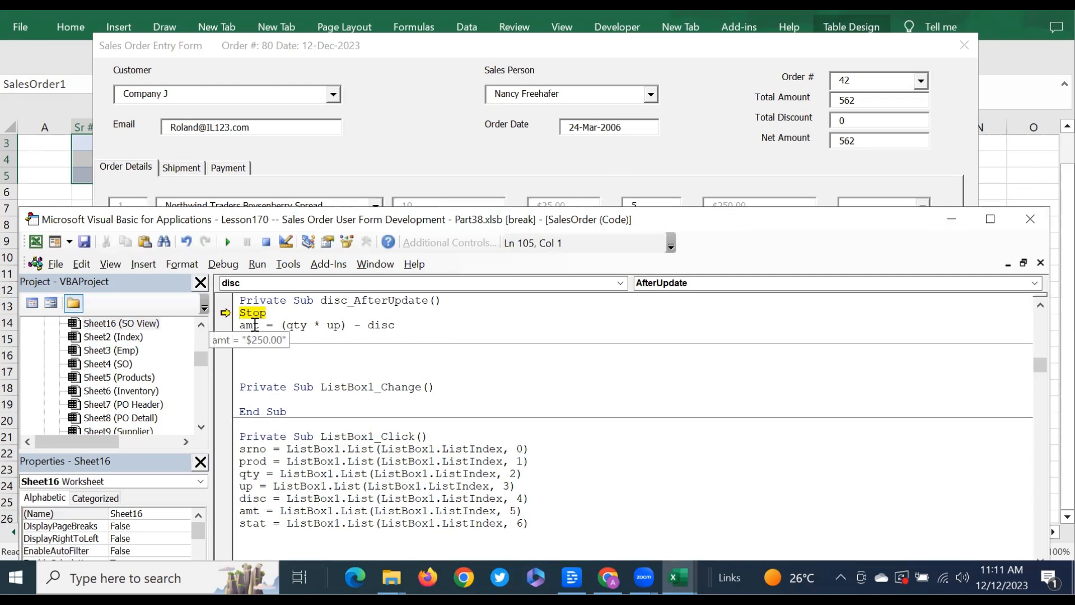
pyautogui.press('F8')
pyautogui.moveTo(485, 223); pyautogui.dragTo(490, 265)
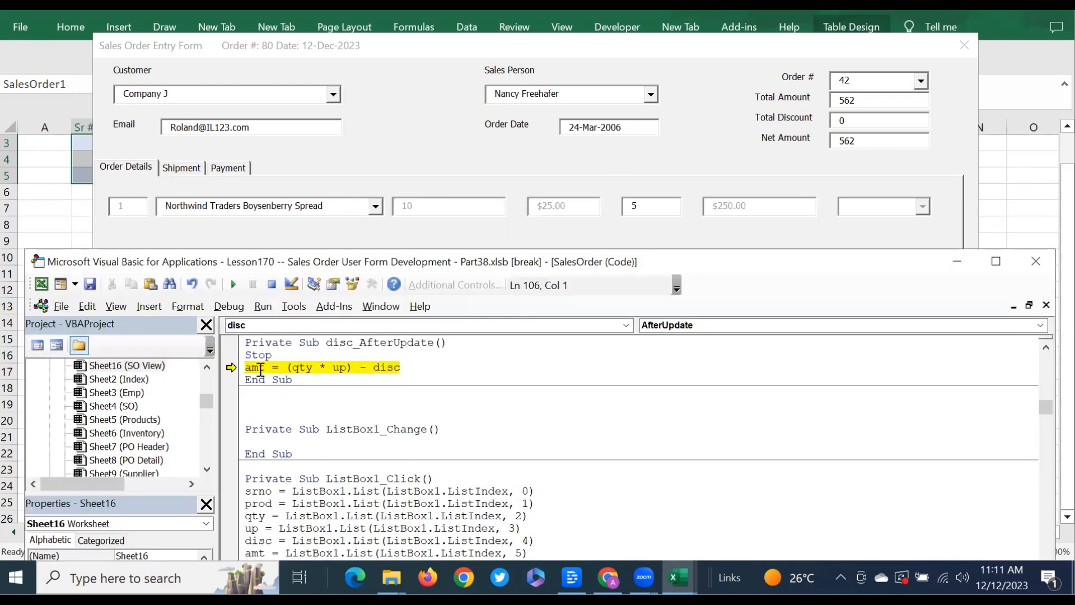
pyautogui.moveTo(255, 372)
pyautogui.moveTo(304, 363)
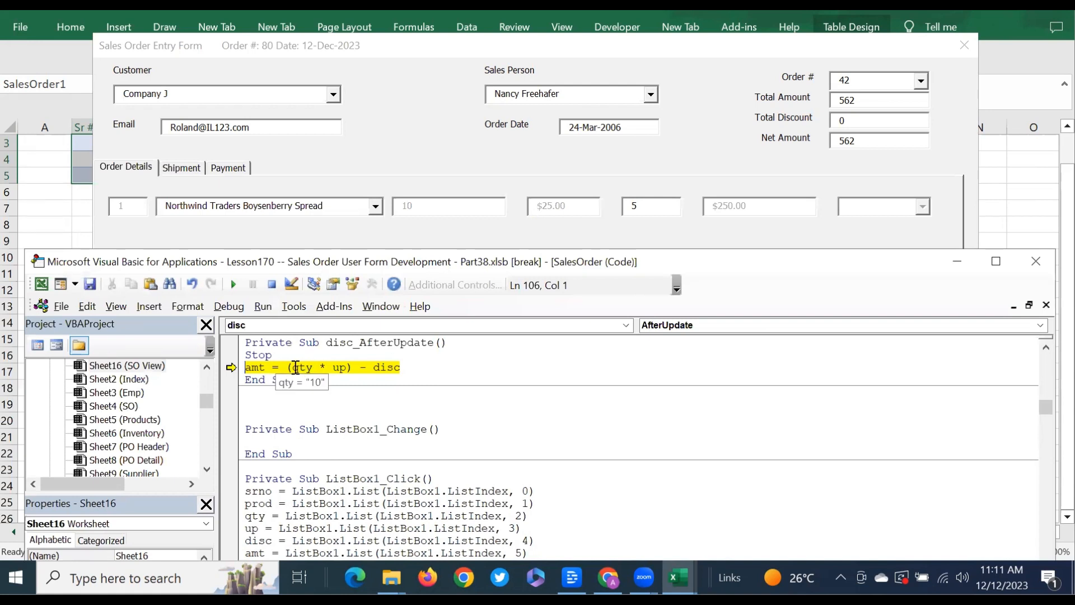
pyautogui.click(298, 367)
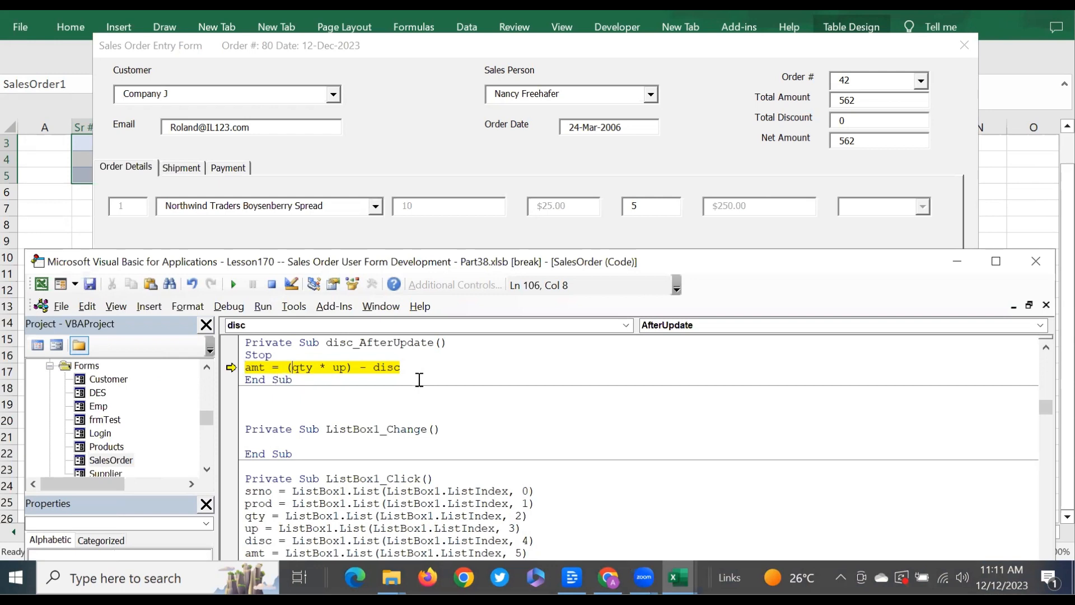
# Step: Execute the amount calculation in disc_AfterUpdate and step through the formatting line of amt_Change
pyautogui.press('F8')
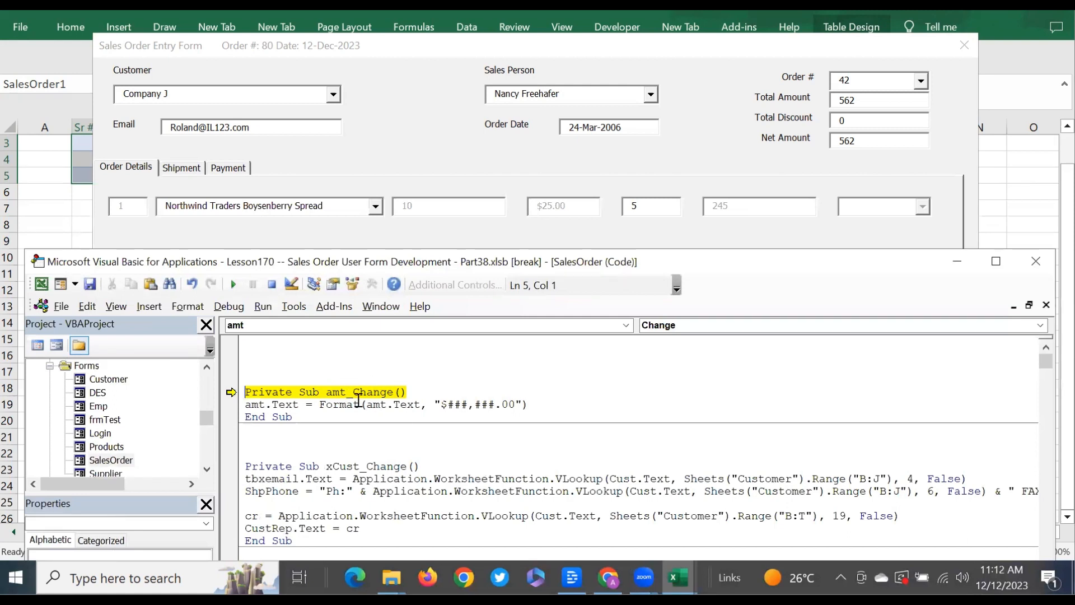
pyautogui.press('F8')
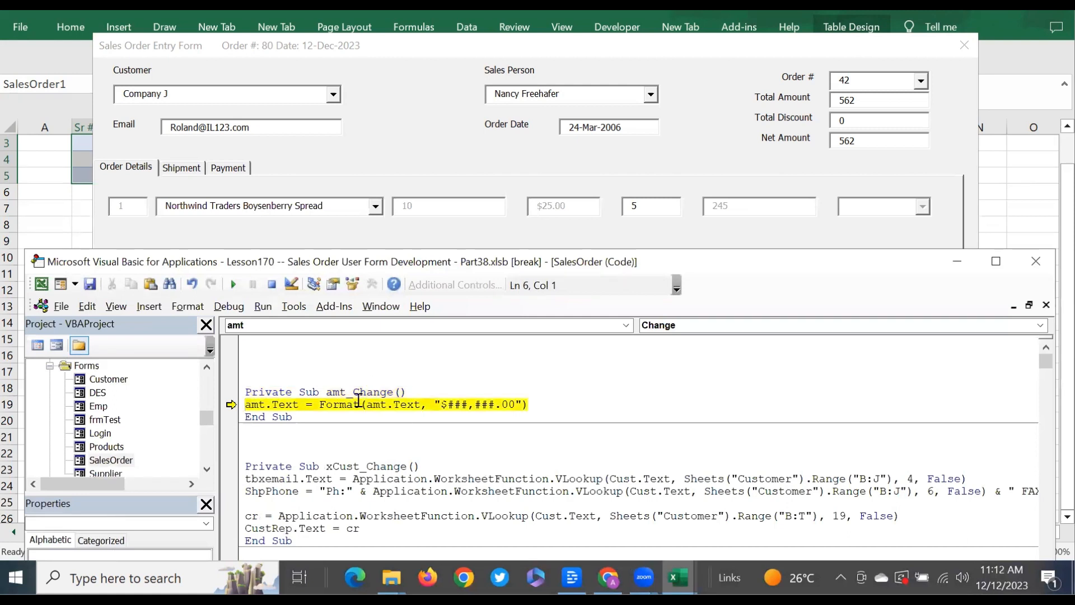
pyautogui.press('F8')
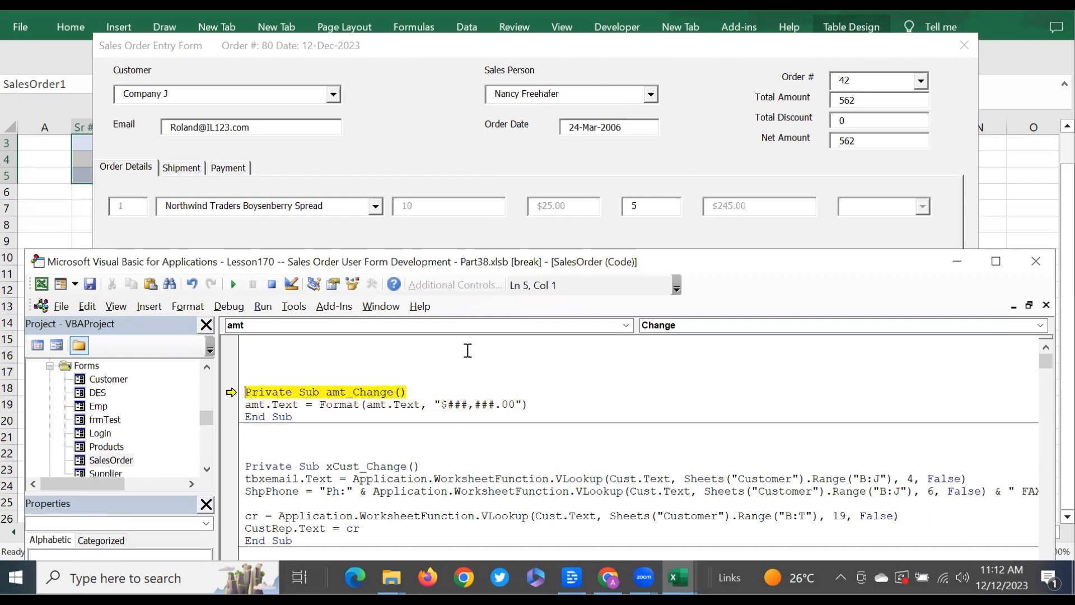
# Step: Duplicate the amt.Text = Format(amt.Text, "$###,###.00") line directly below itself in the amt_Change procedure
pyautogui.click(533, 405)
pyautogui.press('Return')
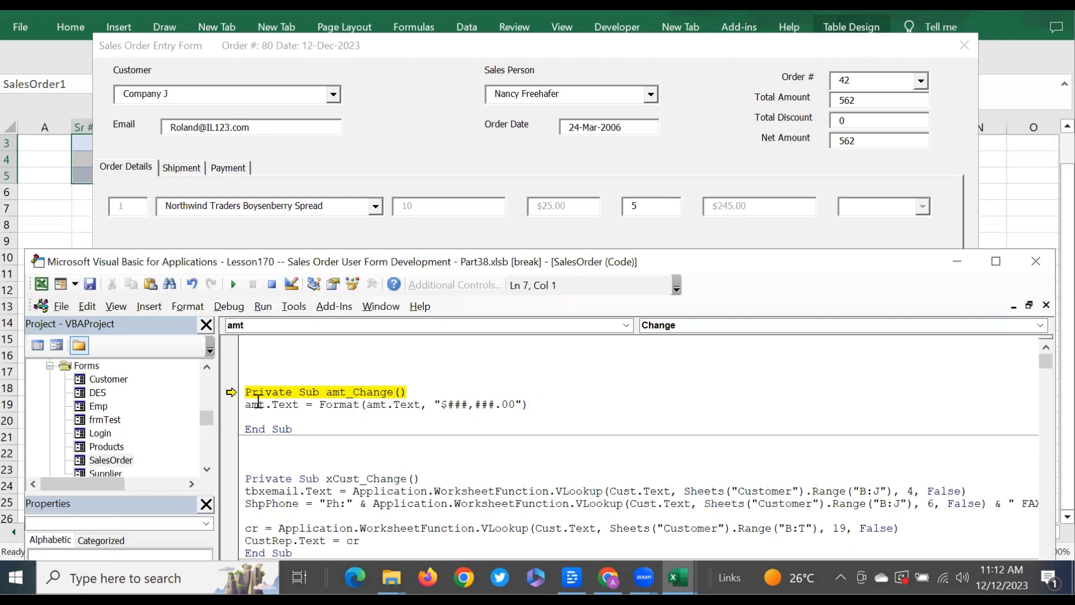
pyautogui.moveTo(398, 412)
pyautogui.moveTo(245, 406); pyautogui.dragTo(541, 407)
pyautogui.hotkey('ctrl', 'c')
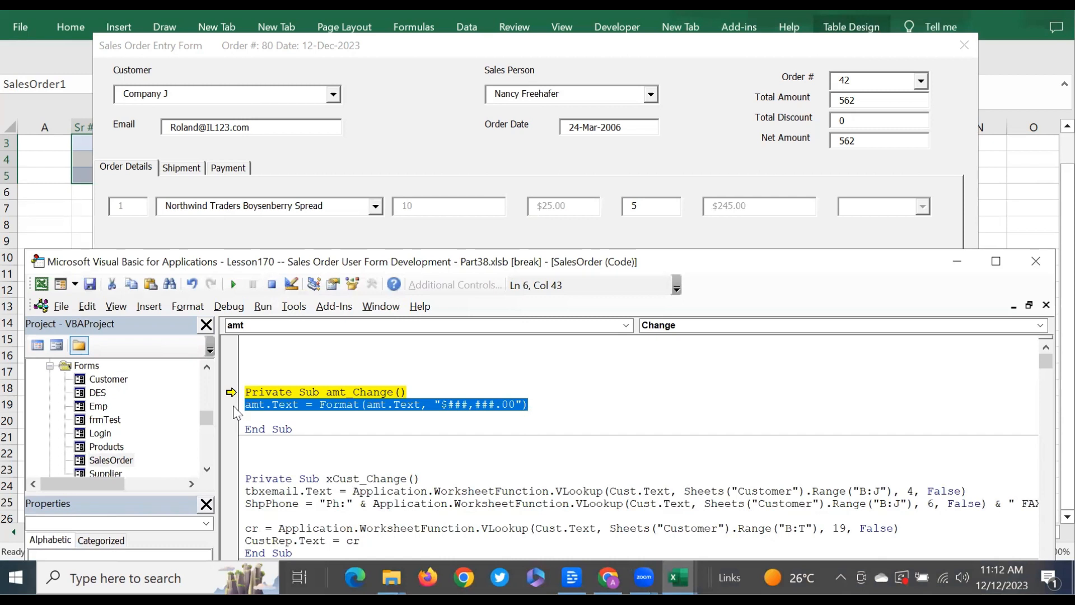
pyautogui.click(263, 417)
pyautogui.hotkey('ctrl', 'v')
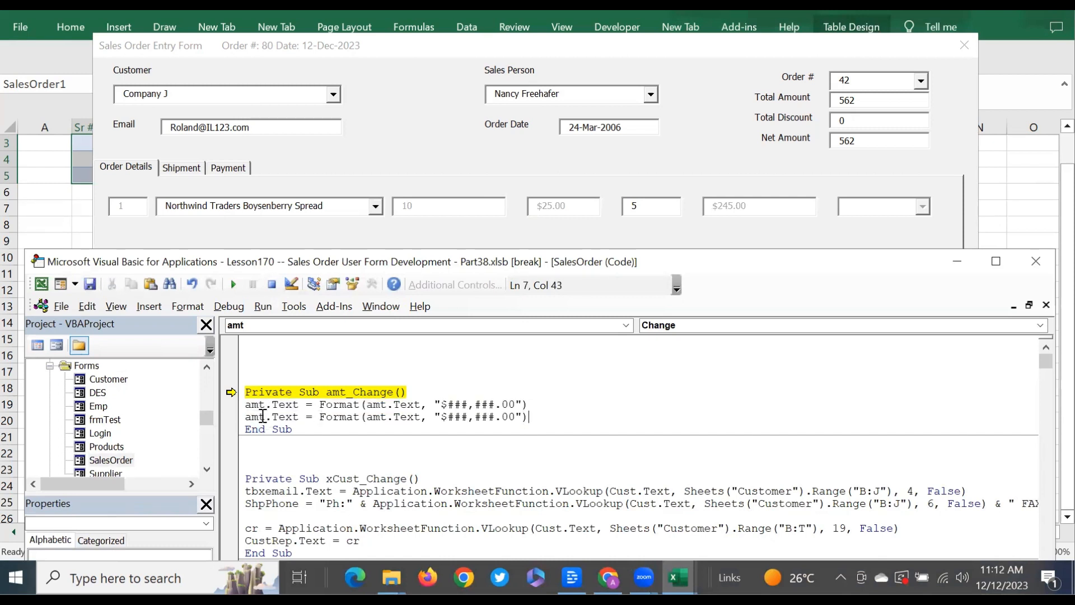
# Step: Edit the duplicated line in amt_Change to read disc.Text = Format(disc.Text, "$###,###.00")
pyautogui.moveTo(265, 417); pyautogui.dragTo(246, 418)
pyautogui.write('disc')
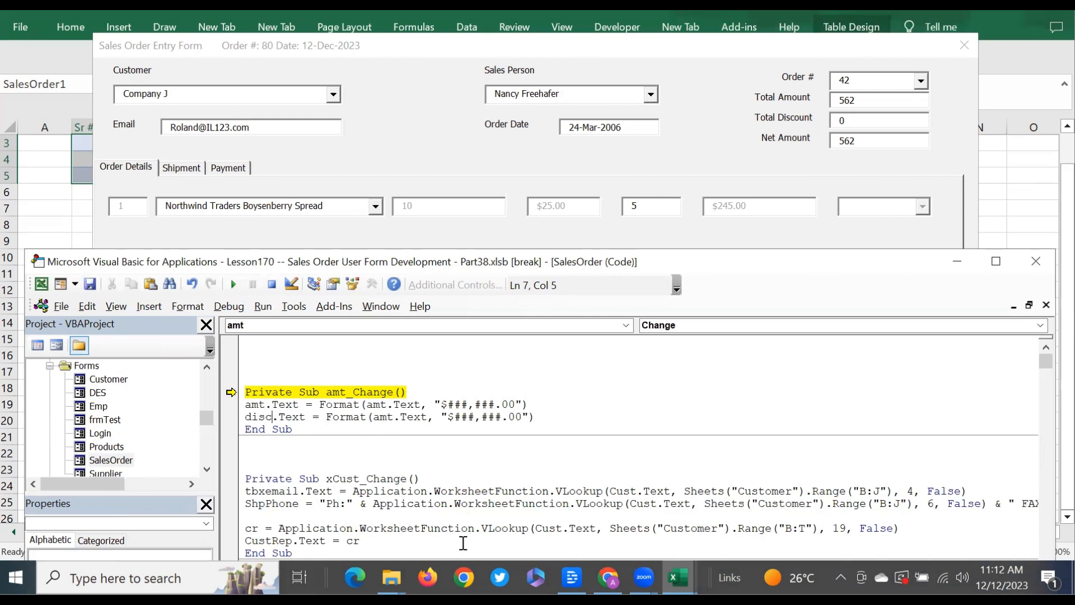
pyautogui.click(394, 418)
pyautogui.doubleClick(377, 418)
pyautogui.press('BackSpace')
pyautogui.write('disc')
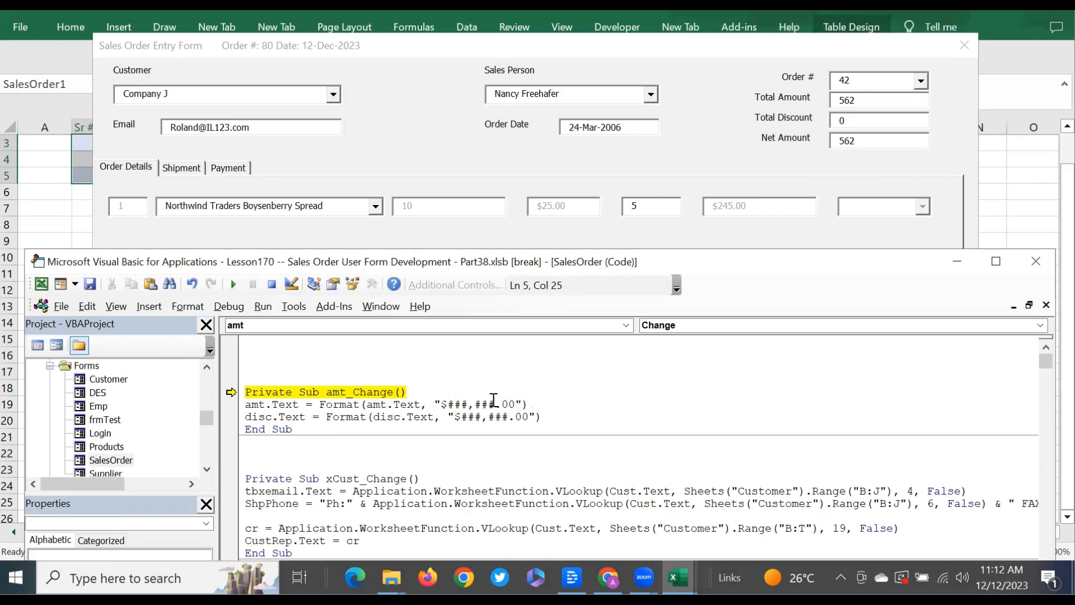
# Step: Try to change the amt format string to "$###,##0.00" and decline the project reset
pyautogui.moveTo(495, 404); pyautogui.dragTo(488, 404)
pyautogui.write('0')
pyautogui.click(508, 418)
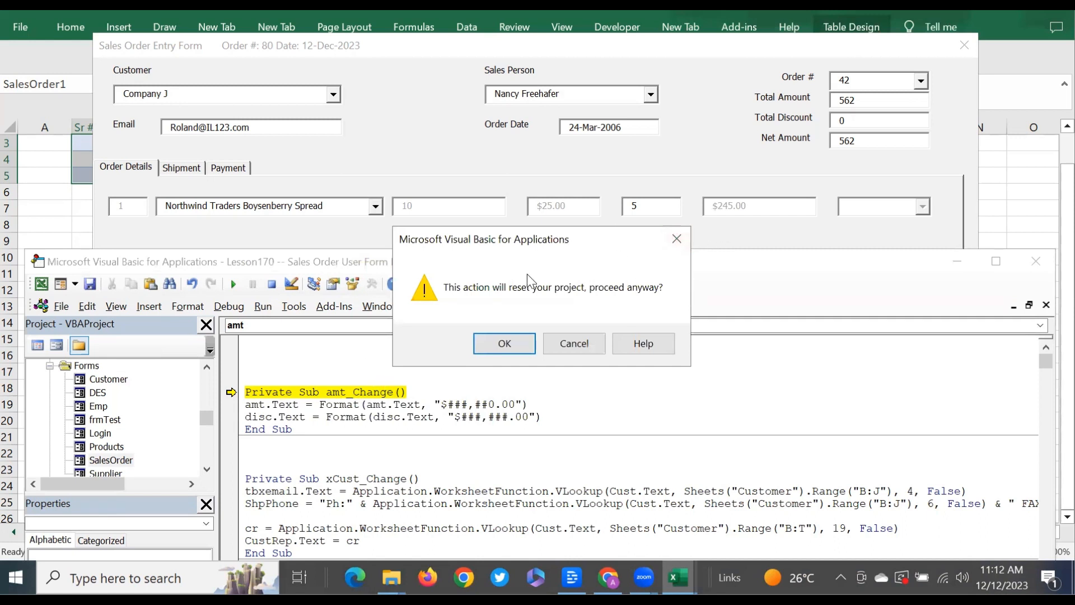
pyautogui.moveTo(529, 241); pyautogui.dragTo(345, 318)
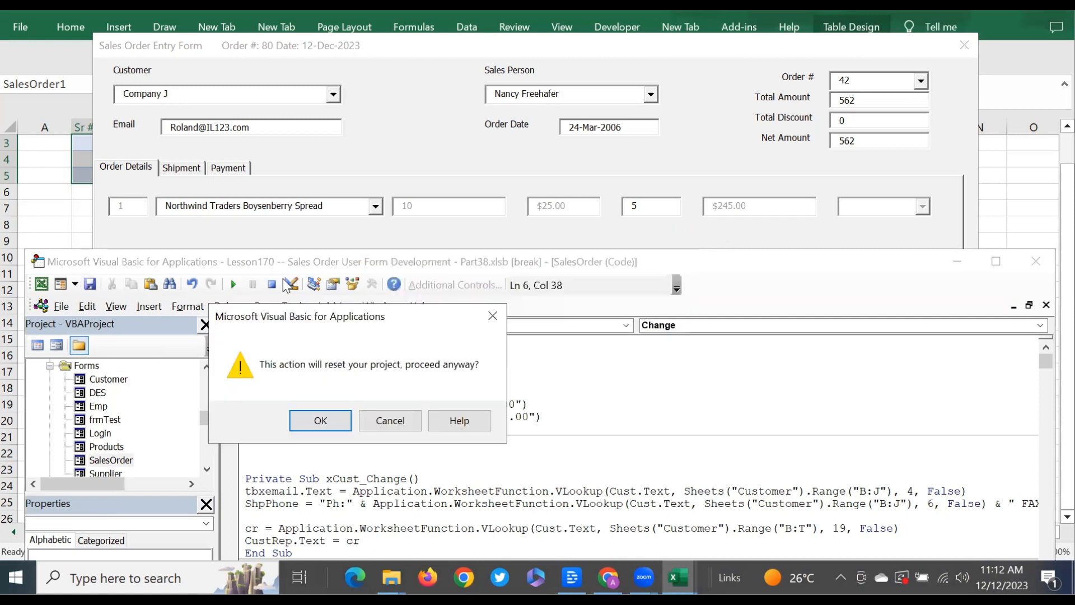
pyautogui.moveTo(283, 279); pyautogui.dragTo(294, 446)
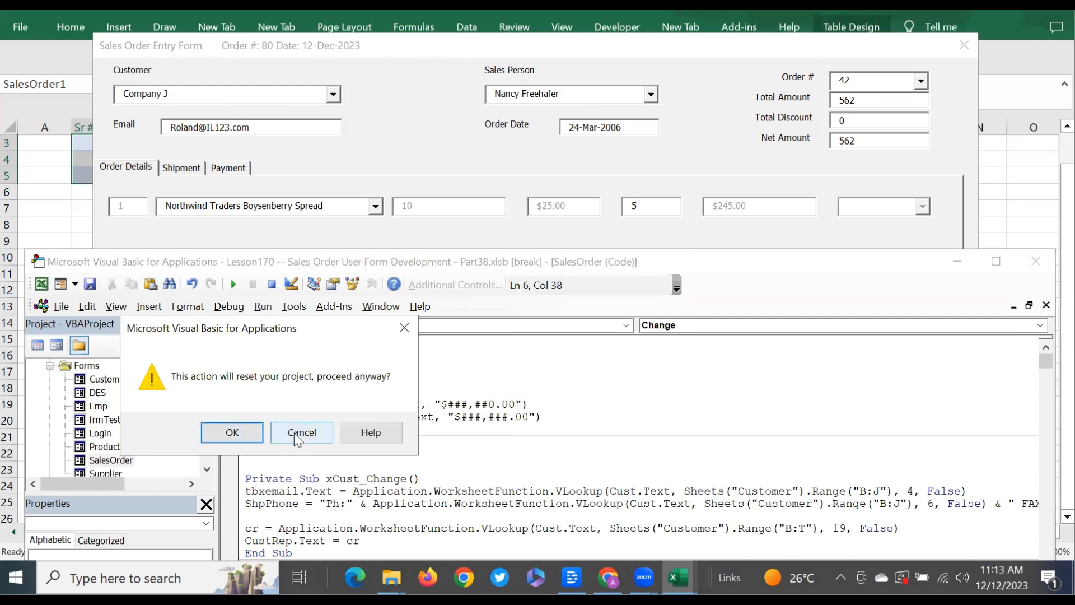
pyautogui.click(294, 433)
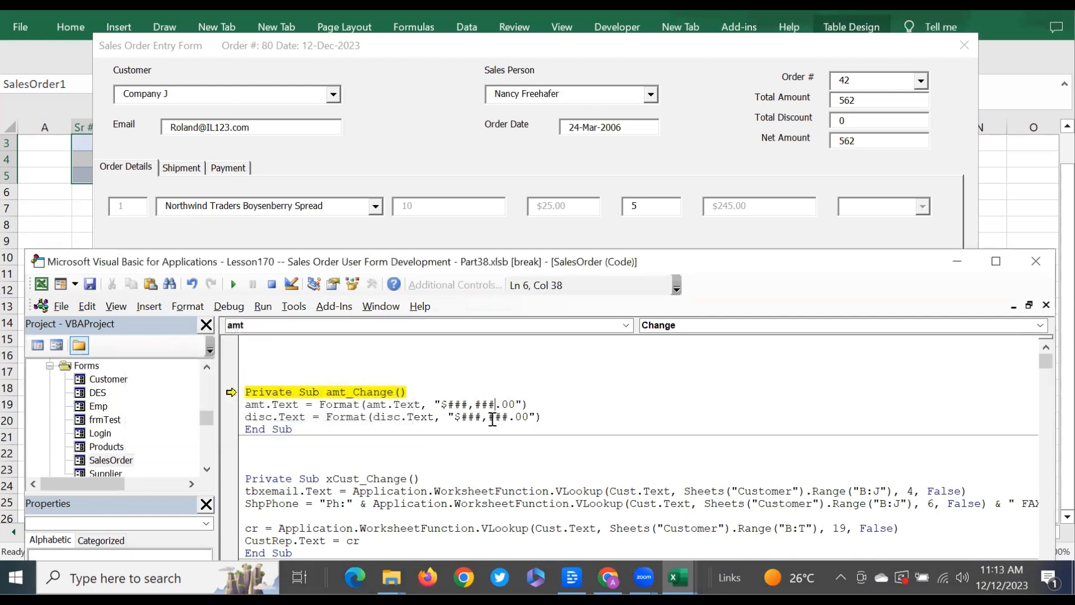
# Step: Resume the paused code and reposition the Sales Order Entry form below the sheet's order table to compare the line items
pyautogui.click(542, 415)
pyautogui.click(235, 287)
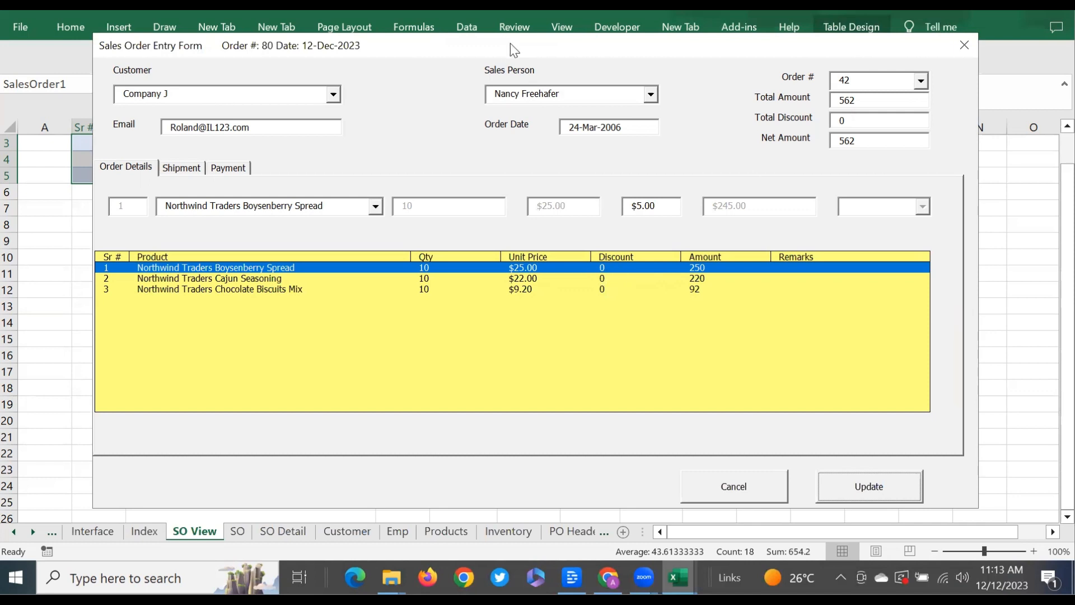
pyautogui.moveTo(510, 42); pyautogui.dragTo(451, 220)
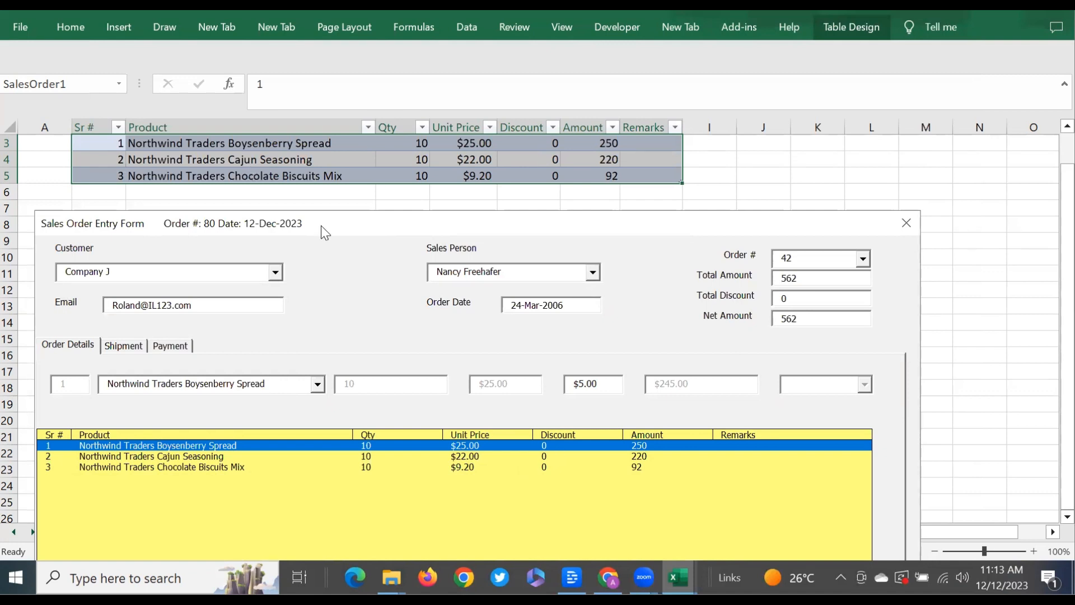
pyautogui.moveTo(324, 231); pyautogui.dragTo(404, 80)
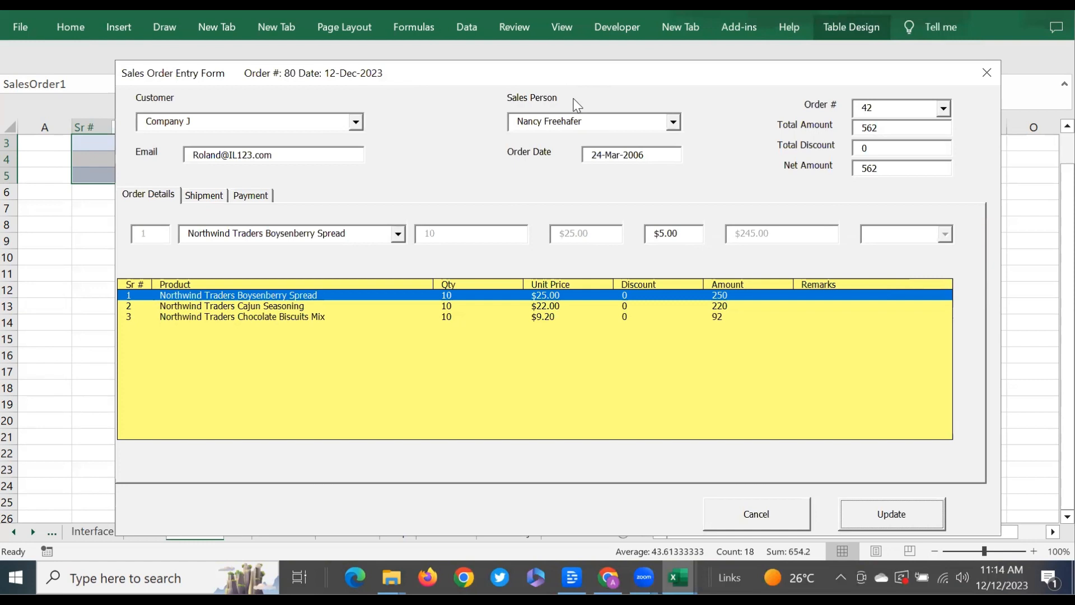
pyautogui.moveTo(574, 76); pyautogui.dragTo(621, 36)
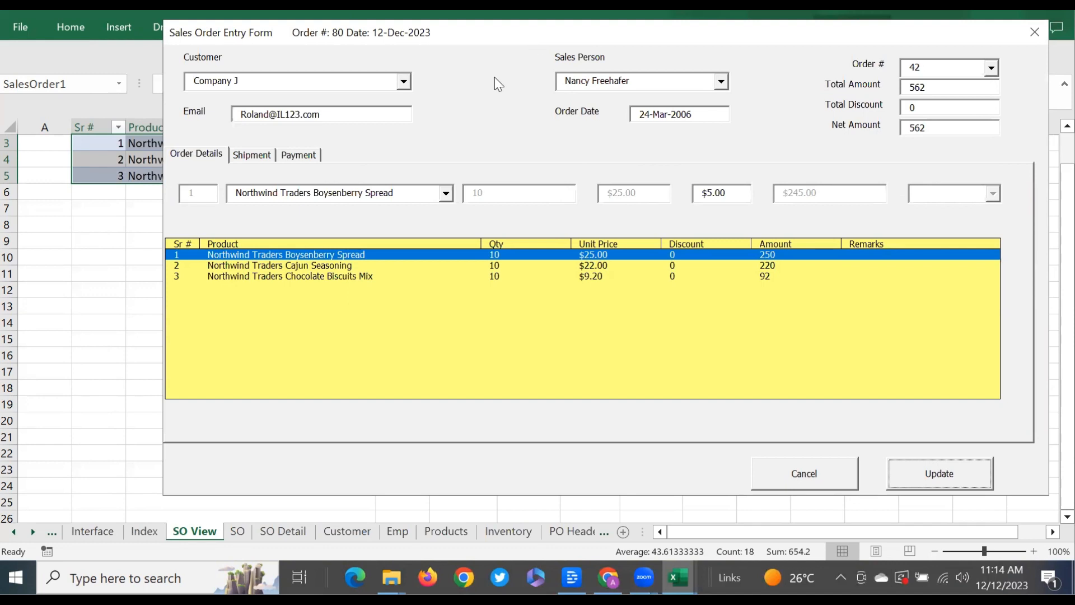
pyautogui.moveTo(453, 34); pyautogui.dragTo(339, 212)
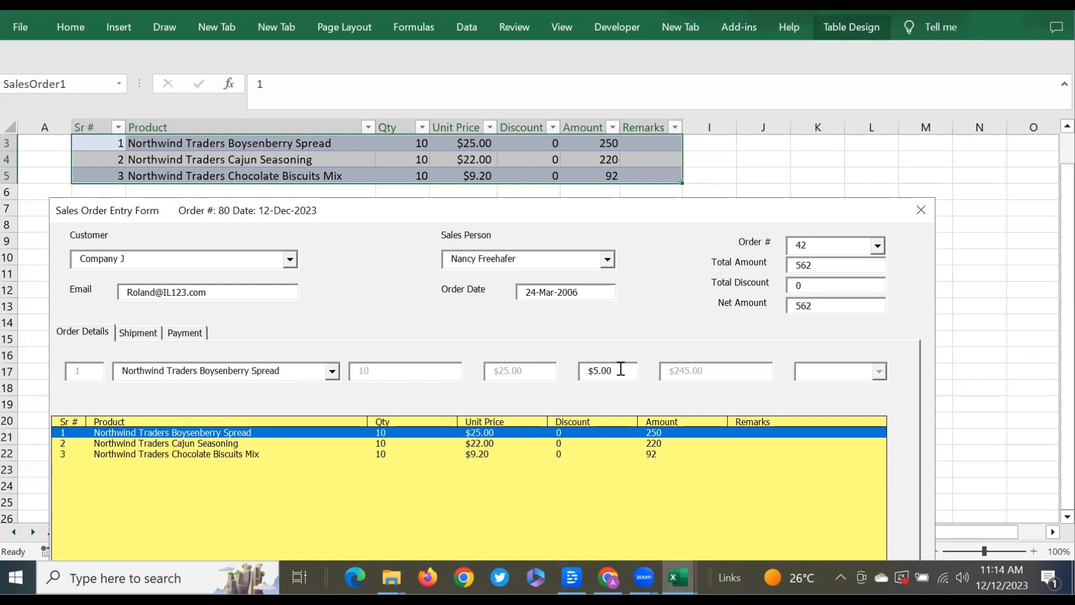
# Step: Return to the Visual Basic editor and look through the SalesOrder form code for the discount update procedure
pyautogui.moveTo(679, 580)
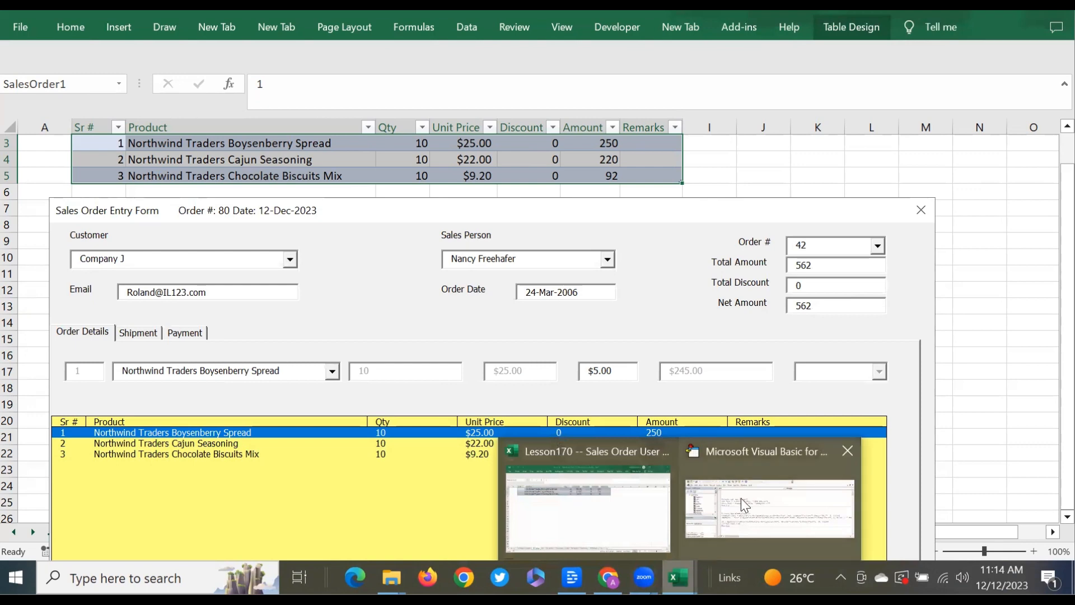
pyautogui.click(767, 510)
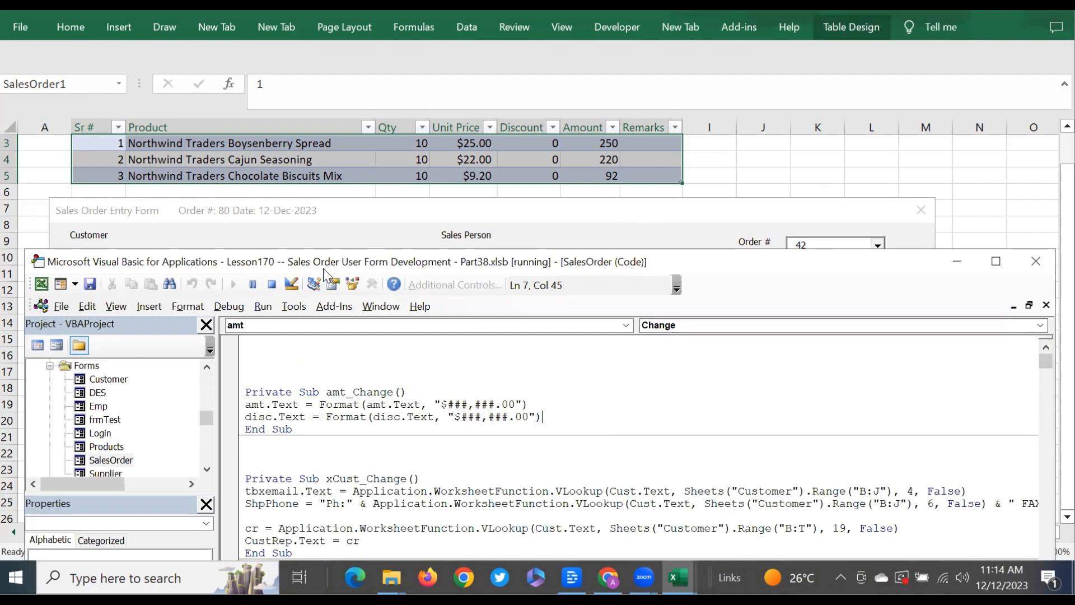
pyautogui.moveTo(324, 268); pyautogui.dragTo(312, 161)
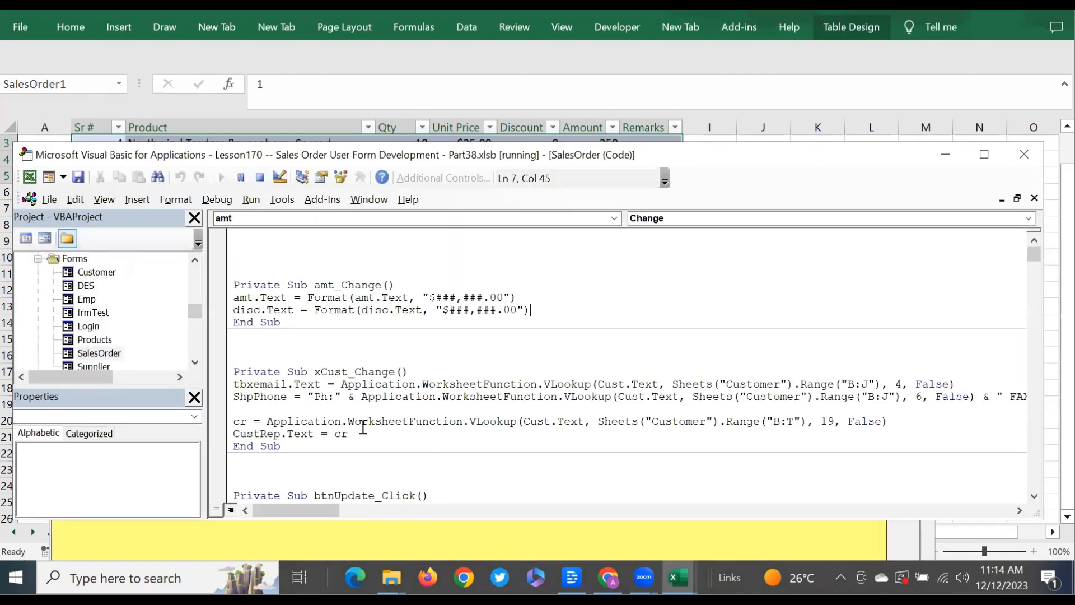
pyautogui.click(1035, 473)
pyautogui.click(1035, 474)
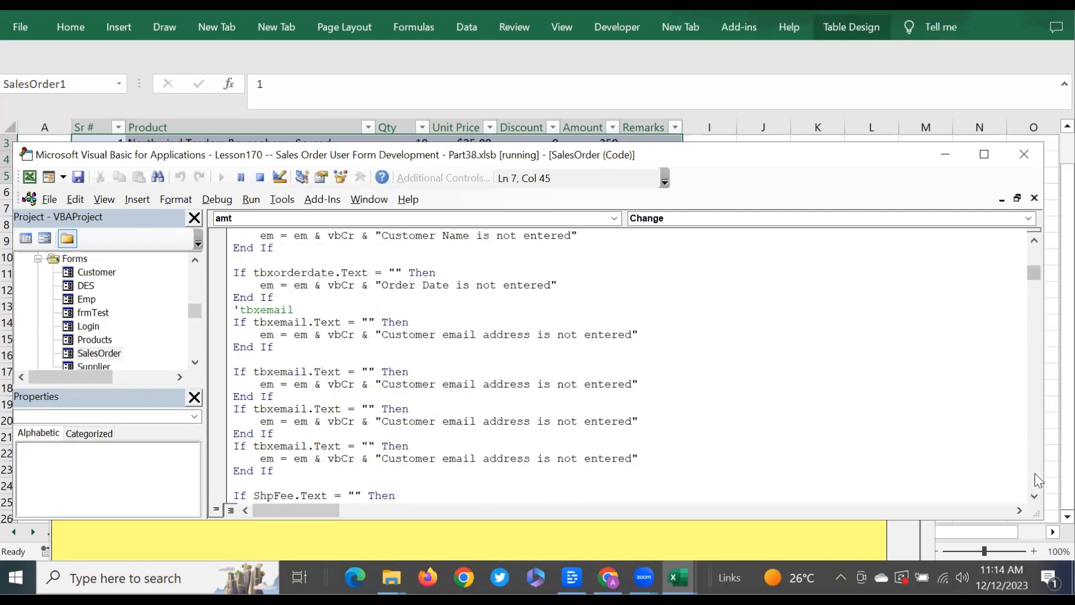
pyautogui.click(1035, 474)
pyautogui.click(1036, 472)
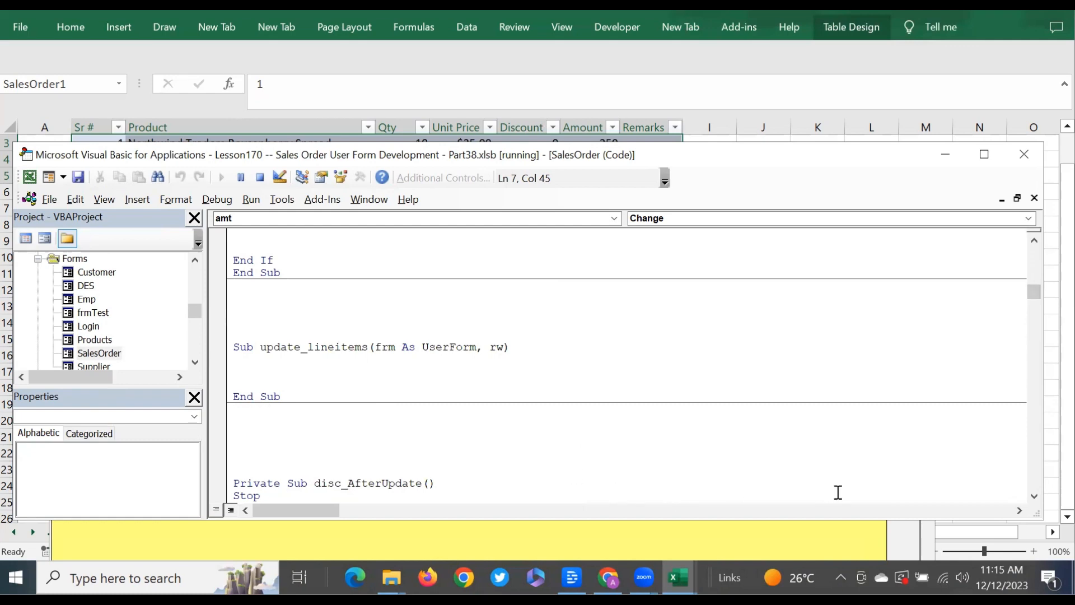
pyautogui.click(1036, 476)
pyautogui.click(1035, 477)
pyautogui.click(1035, 475)
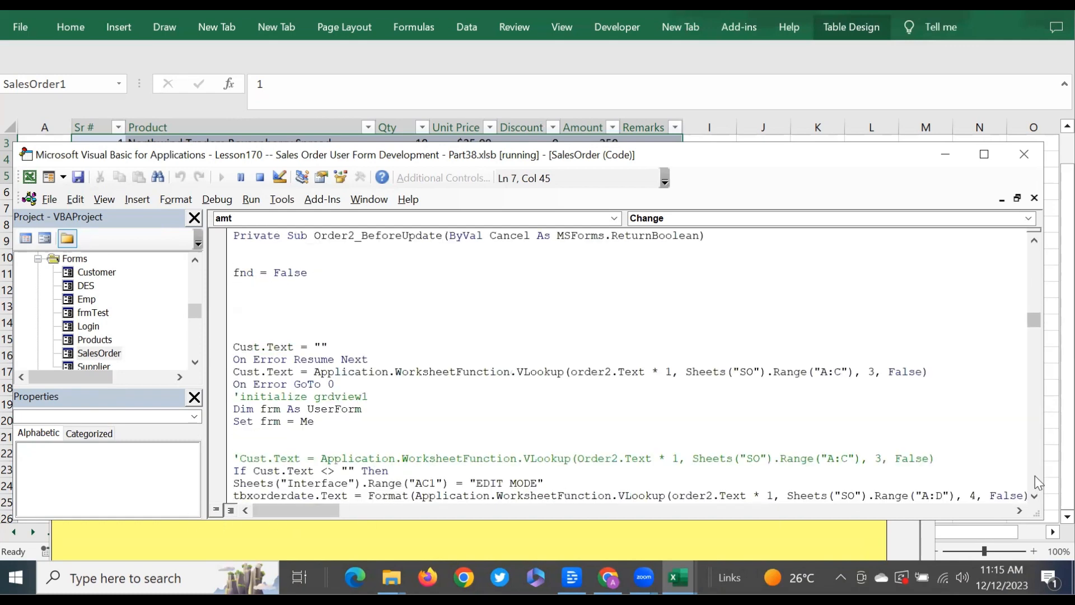
pyautogui.click(1035, 475)
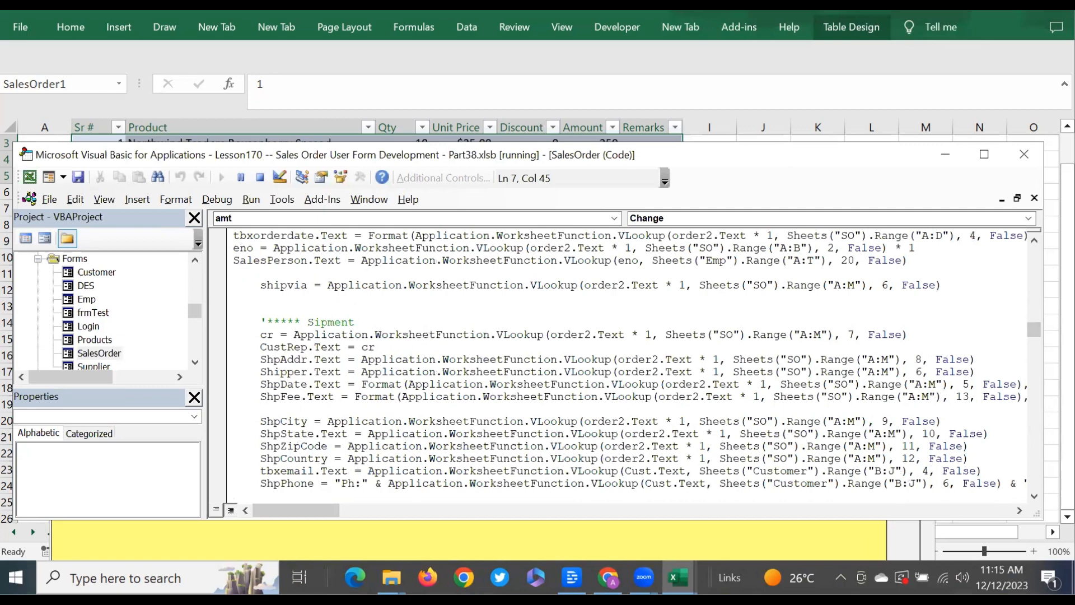
pyautogui.scroll(1, 1037, 331)
pyautogui.scroll(-1, 1038, 330)
# Step: Search the current module for STOP, going through the matches until the one in disc_AfterUpdate
pyautogui.click(252, 288)
pyautogui.hotkey('ctrl', 'f')
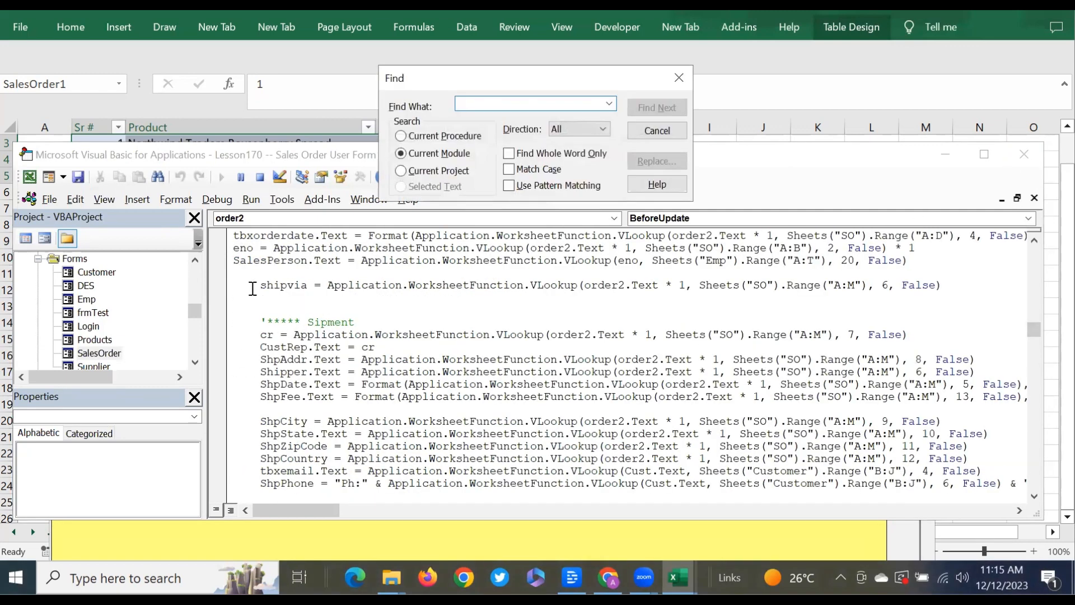
pyautogui.write('STOP')
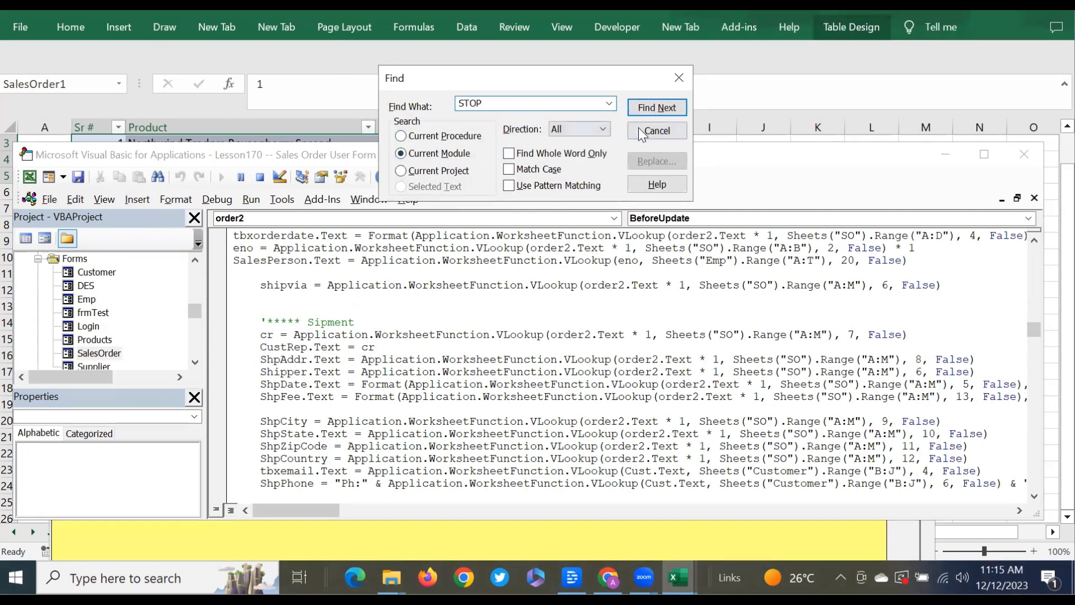
pyautogui.click(642, 109)
pyautogui.click(642, 110)
pyautogui.click(643, 110)
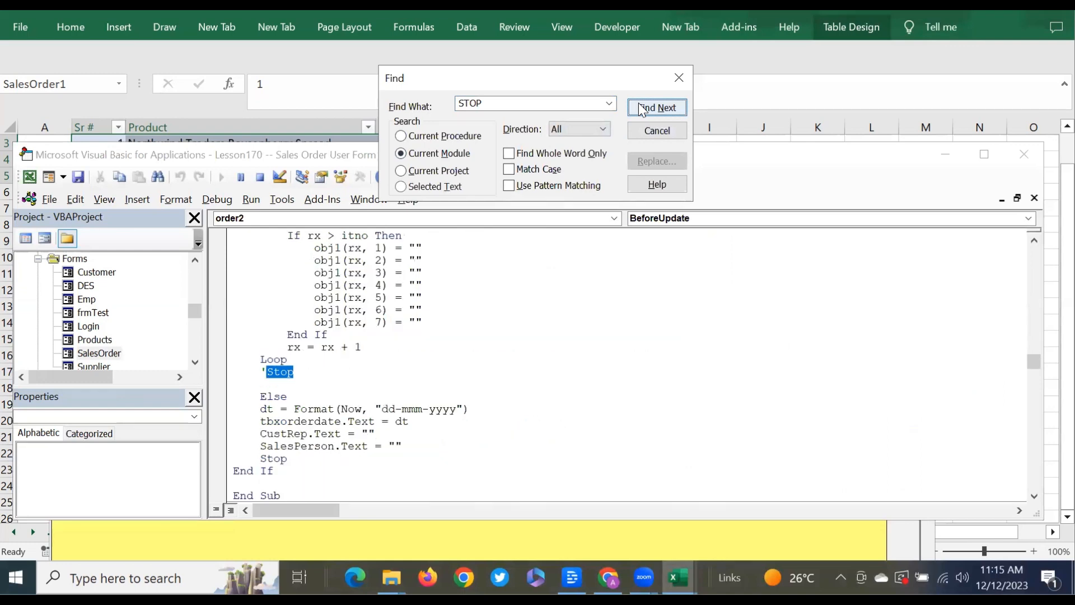
pyautogui.click(642, 109)
pyautogui.click(642, 107)
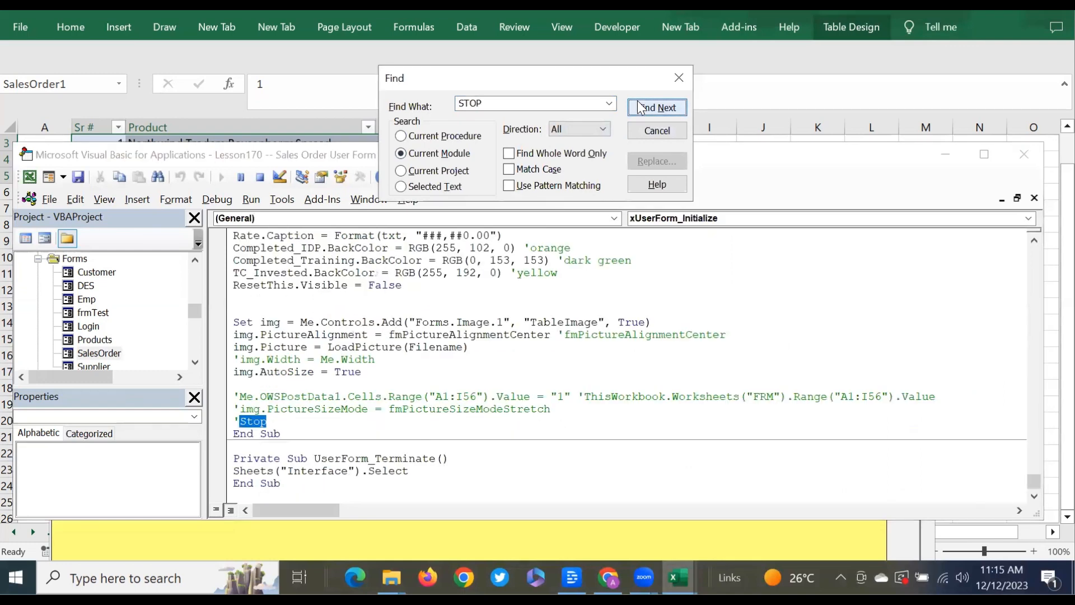
pyautogui.click(643, 108)
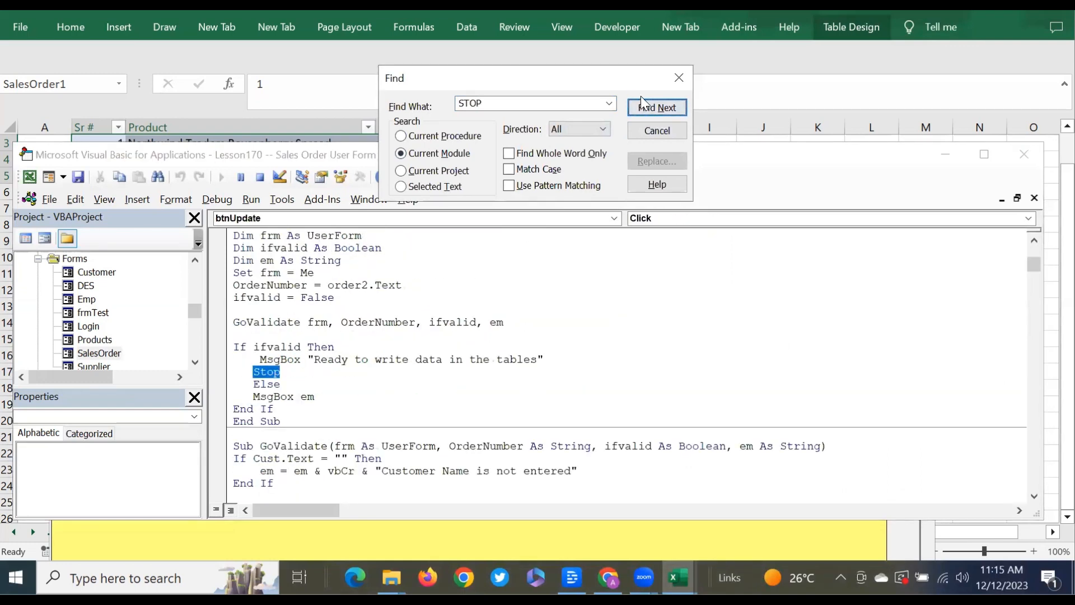
pyautogui.click(644, 107)
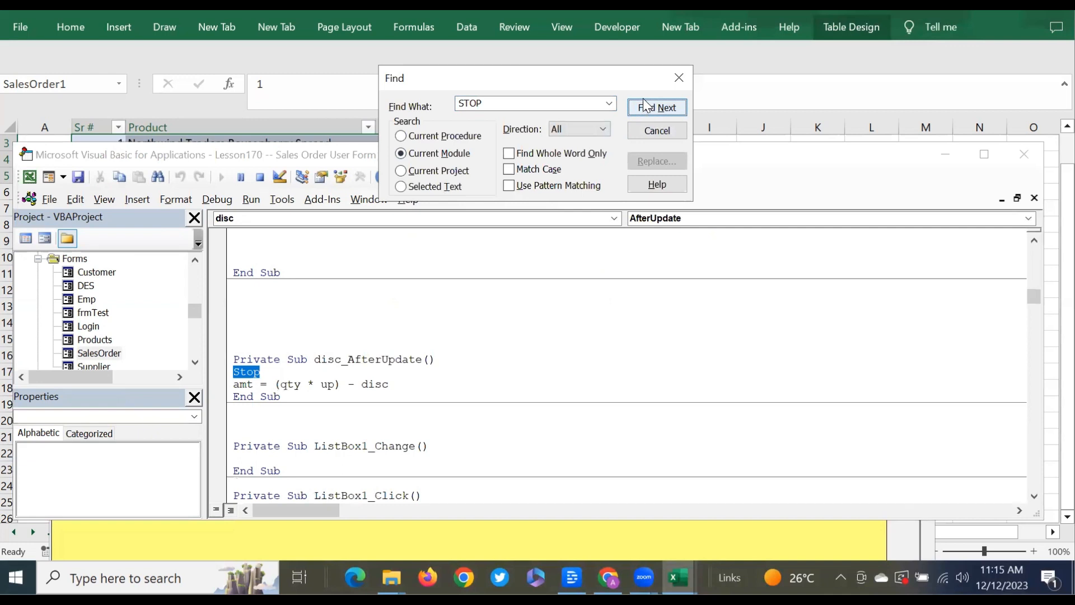
pyautogui.click(680, 78)
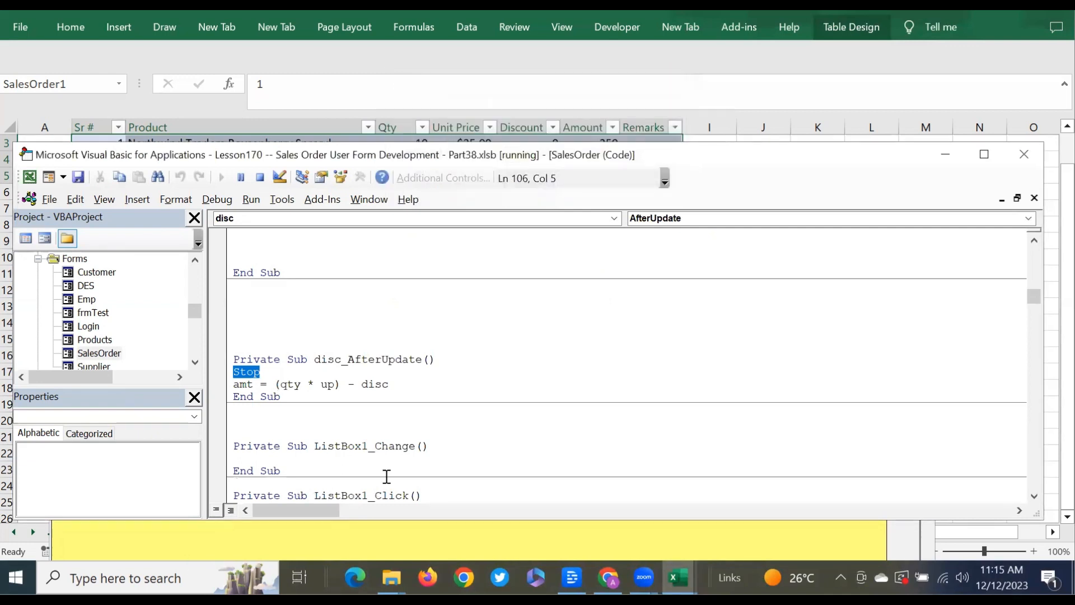
# Step: Review the amt calculation line in disc_AfterUpdate and move the code window away to reveal the Sales Order Entry form
pyautogui.click(410, 384)
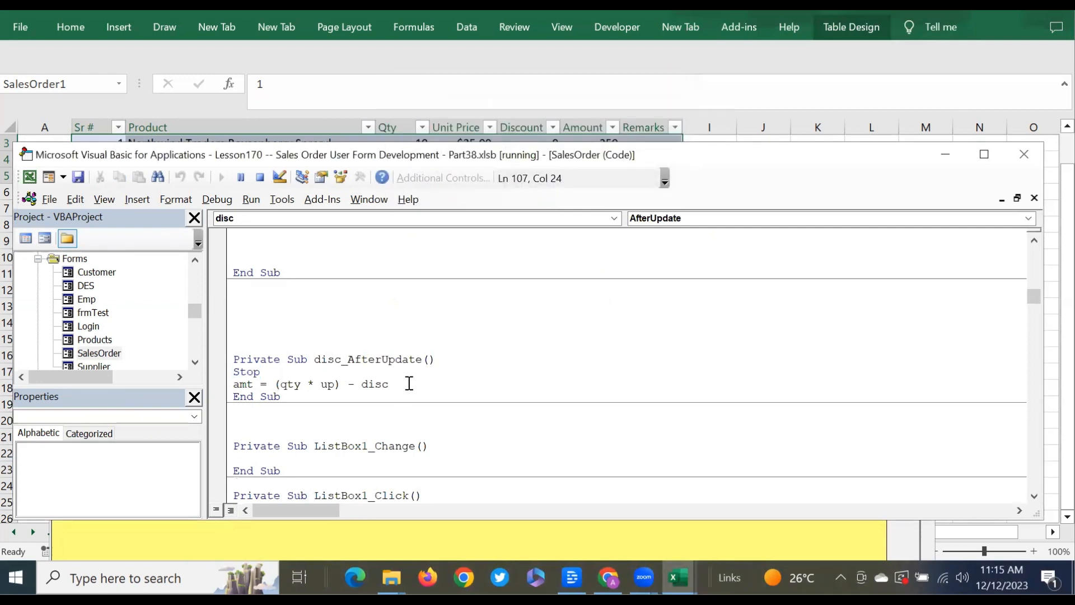
pyautogui.doubleClick(247, 385)
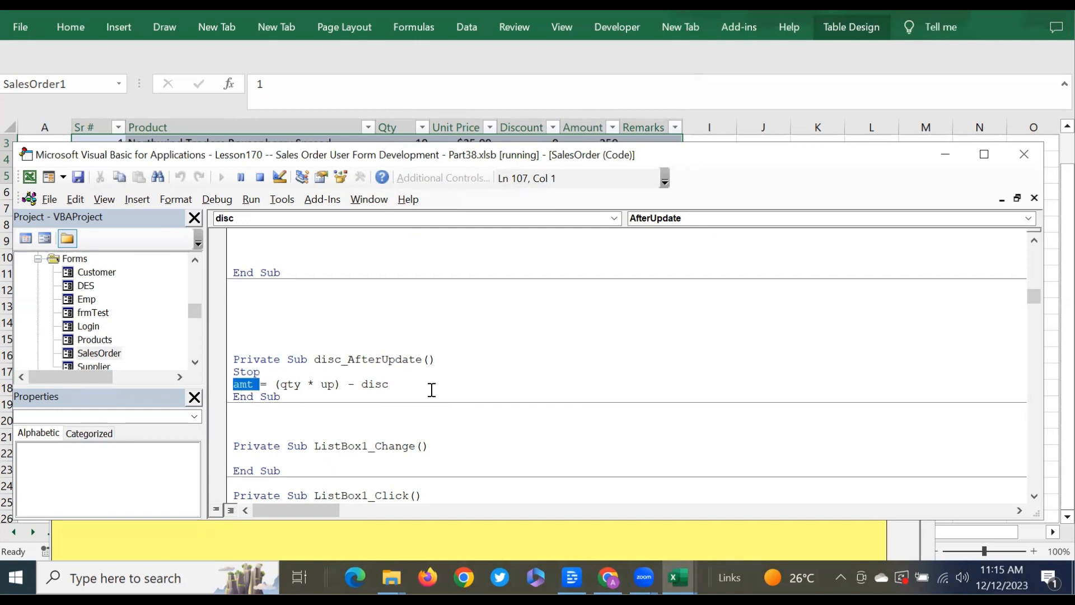
pyautogui.click(414, 385)
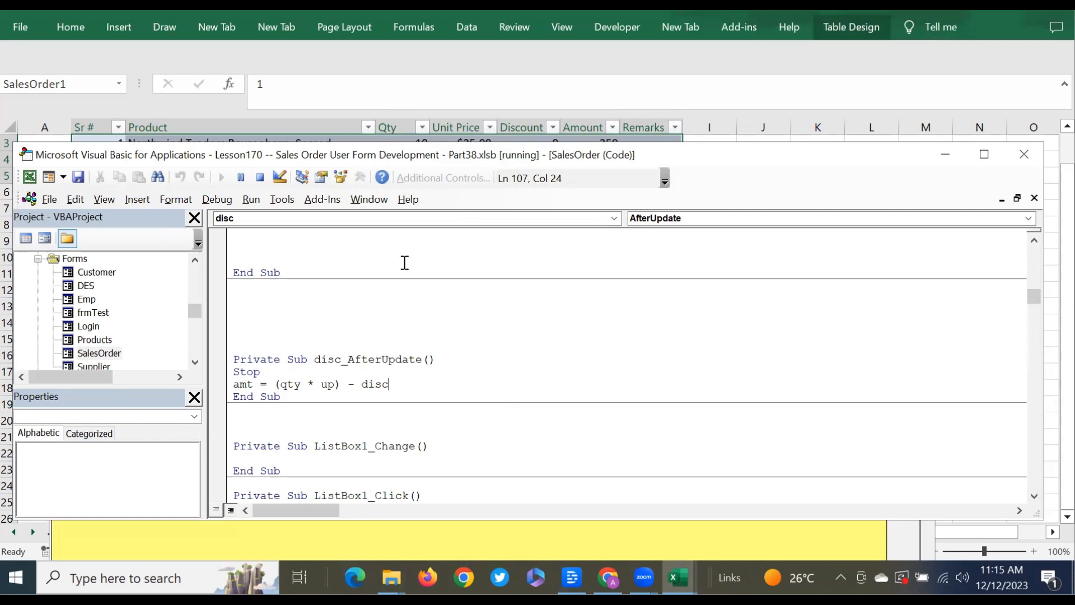
pyautogui.click(533, 547)
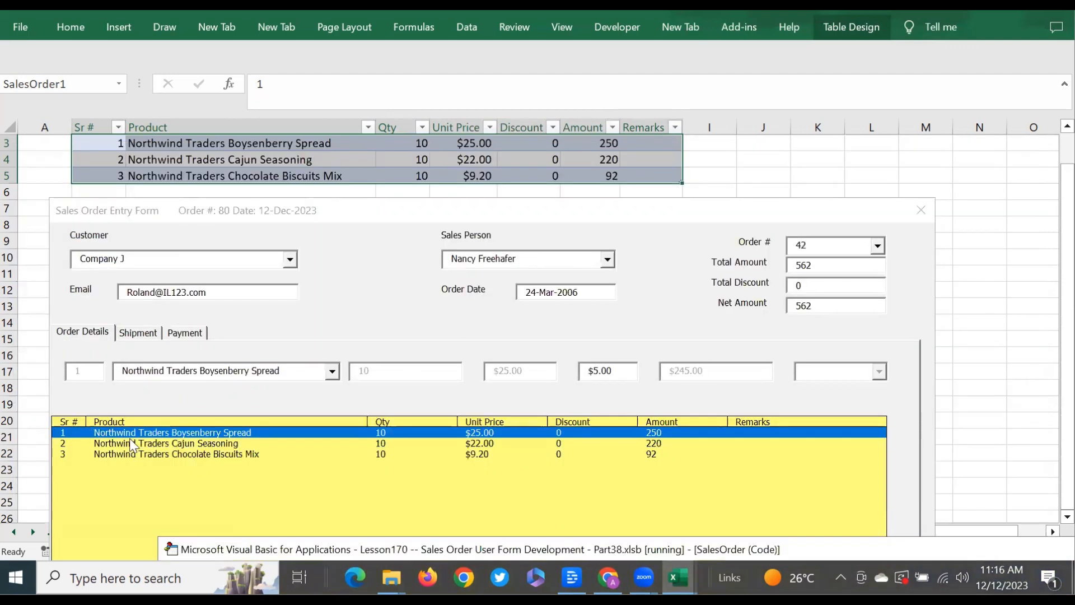